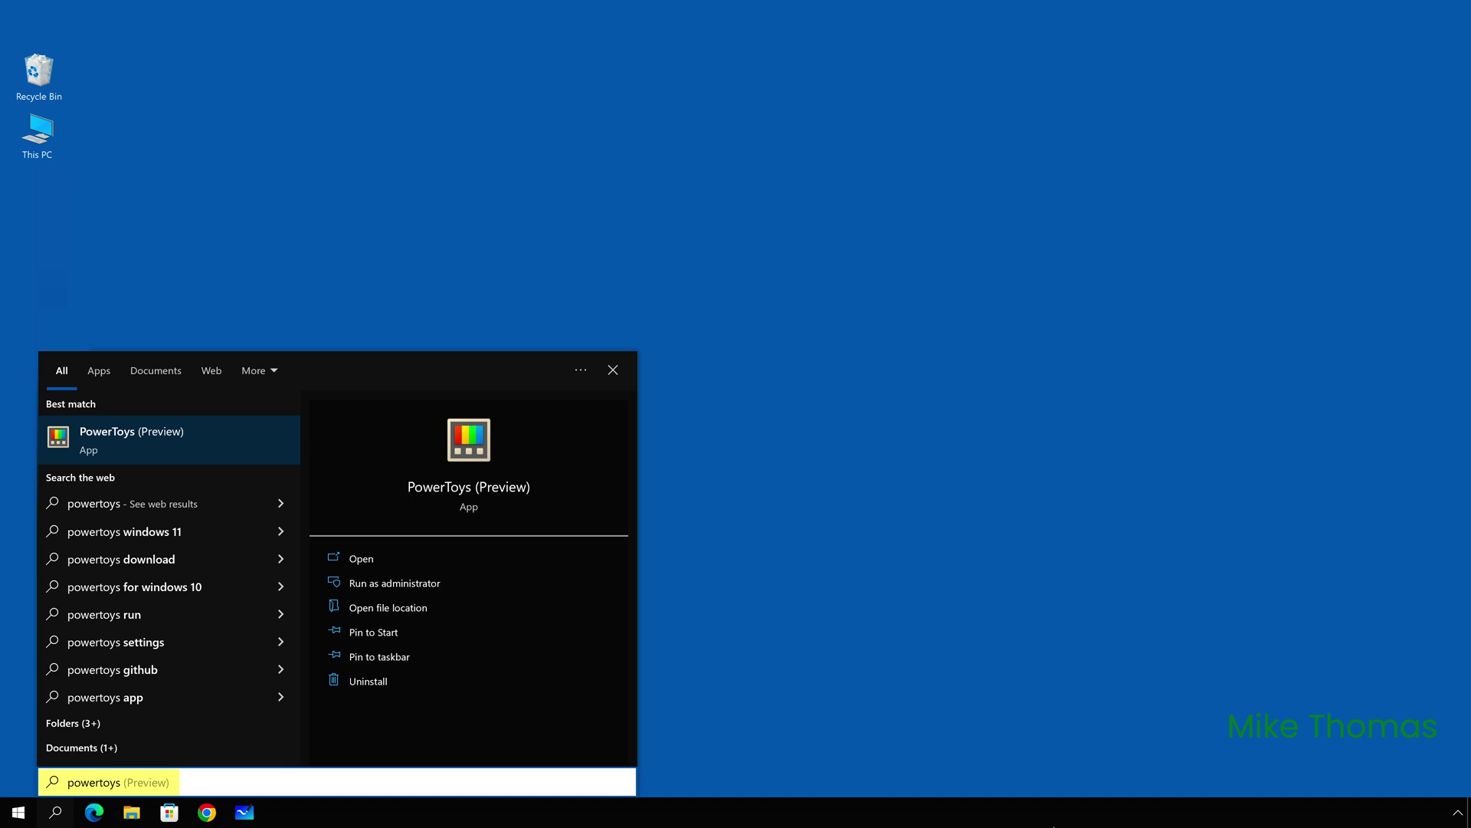
Step: Launch PowerToys and open its Color Picker settings
key("Return")
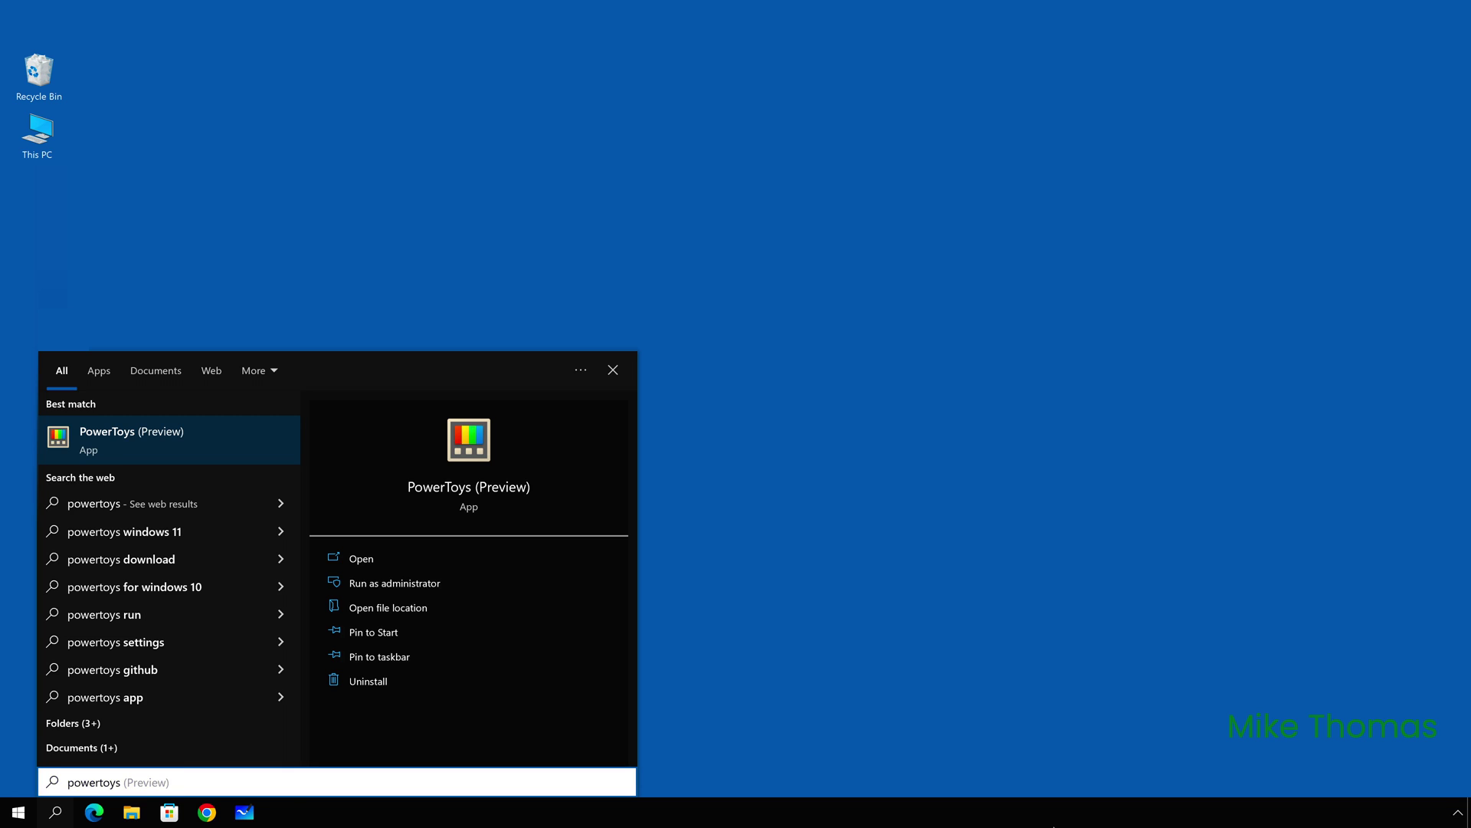
left_click(65, 159)
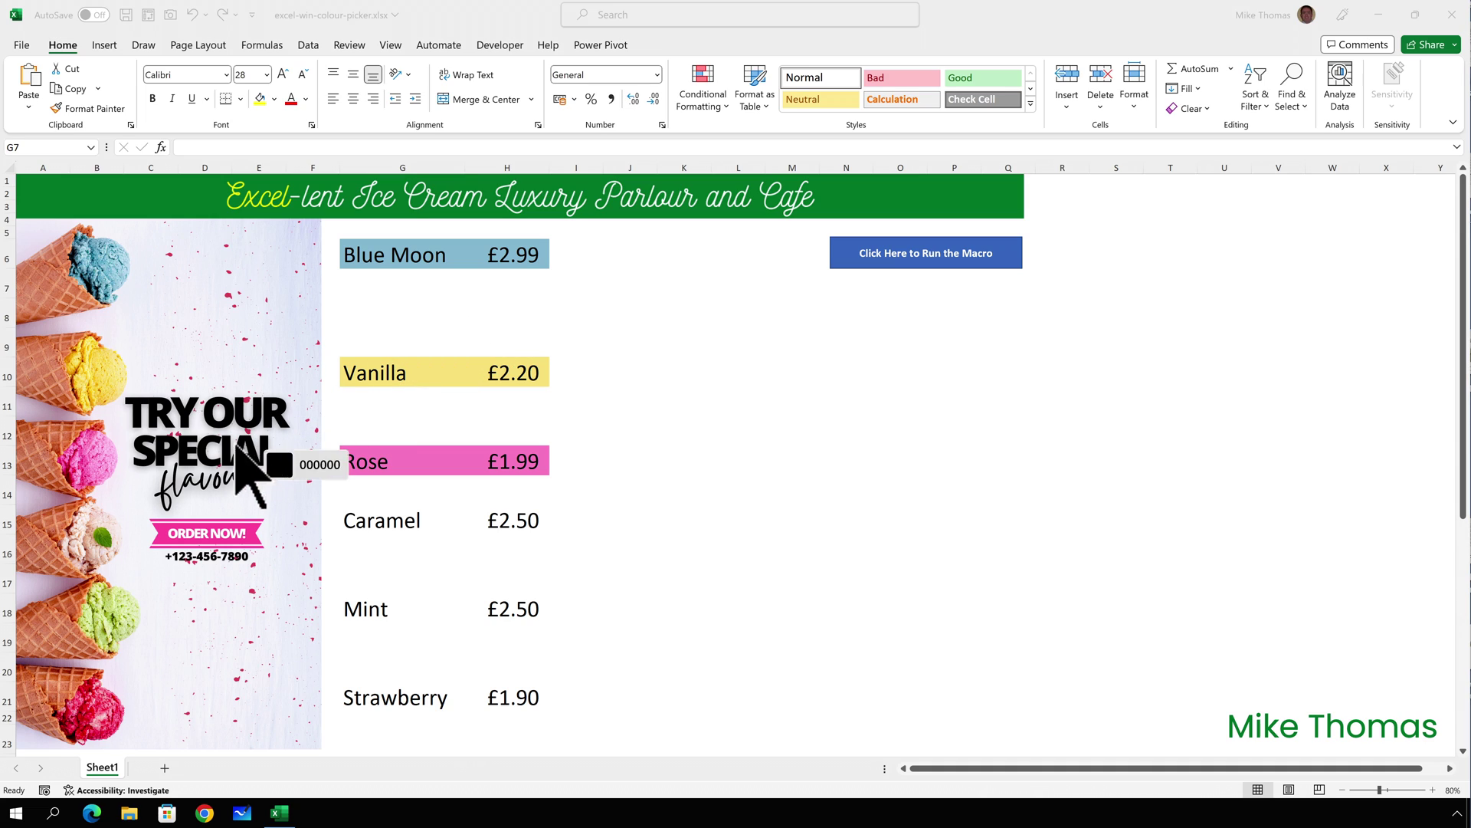
Step: Sample the three cone colours: pale f6e9eb, pale green eef5d0 and red ed081f
left_click(97, 518)
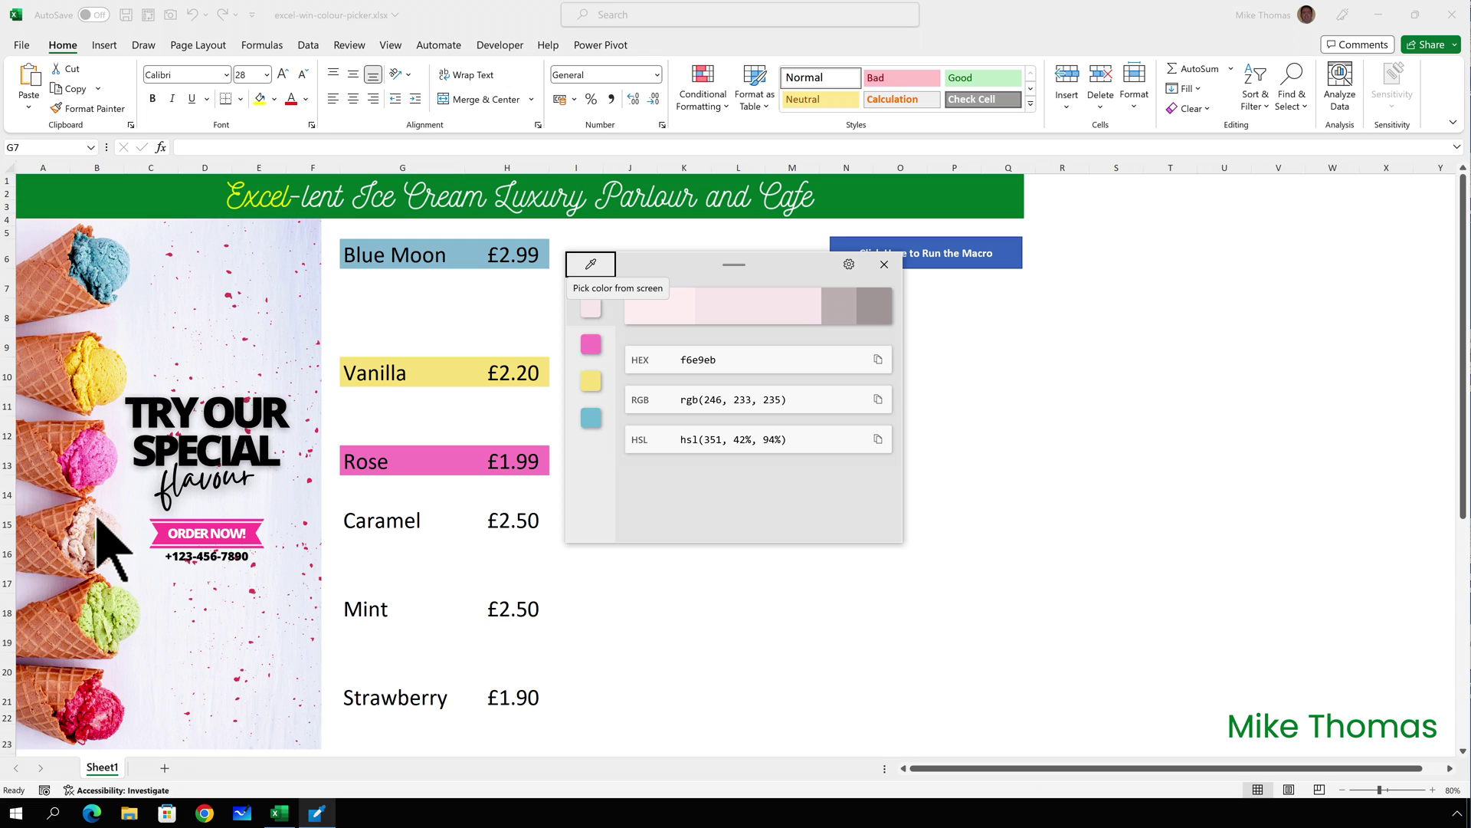
left_click(600, 268)
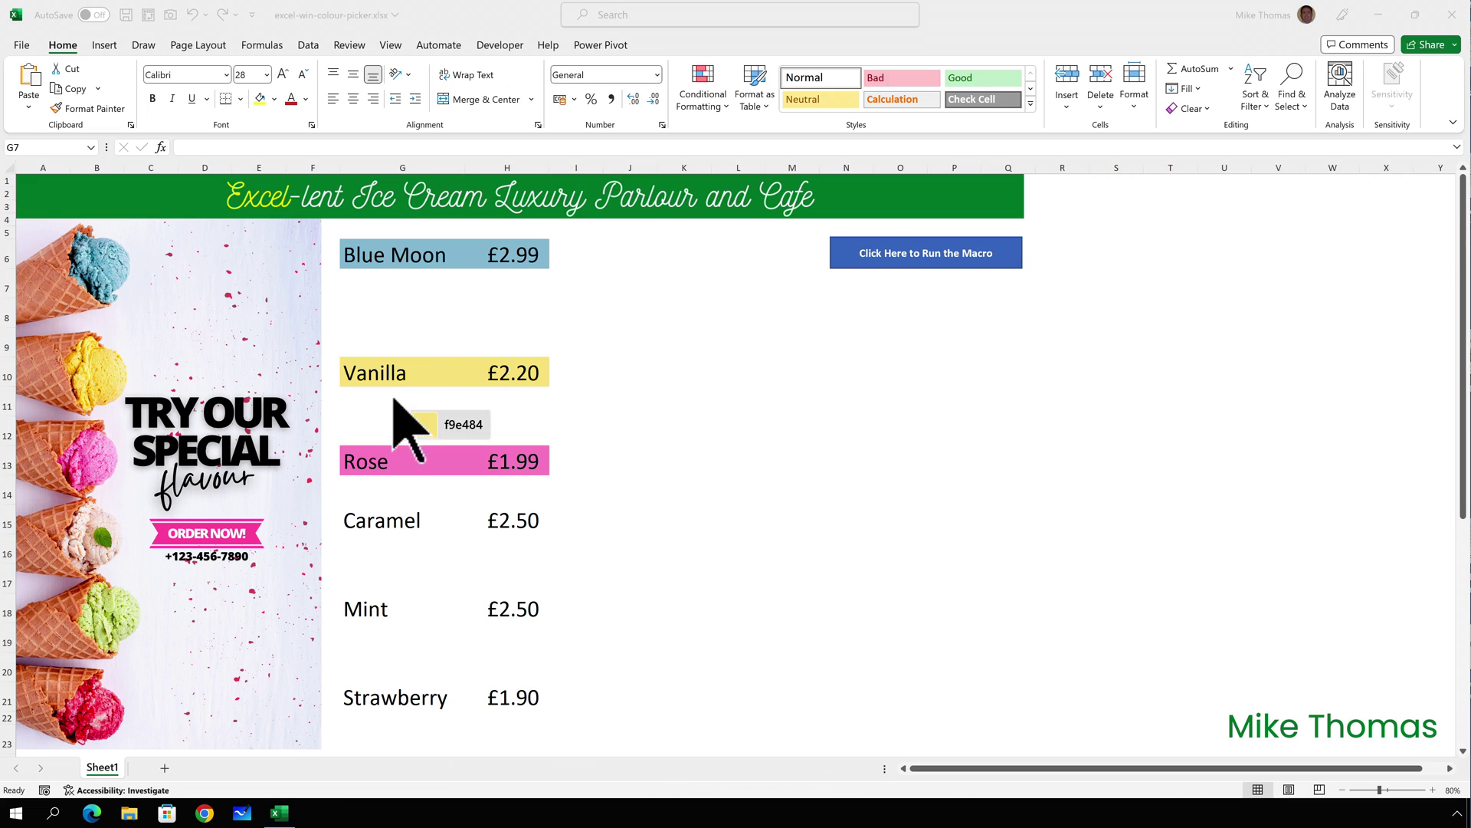
left_click(125, 605)
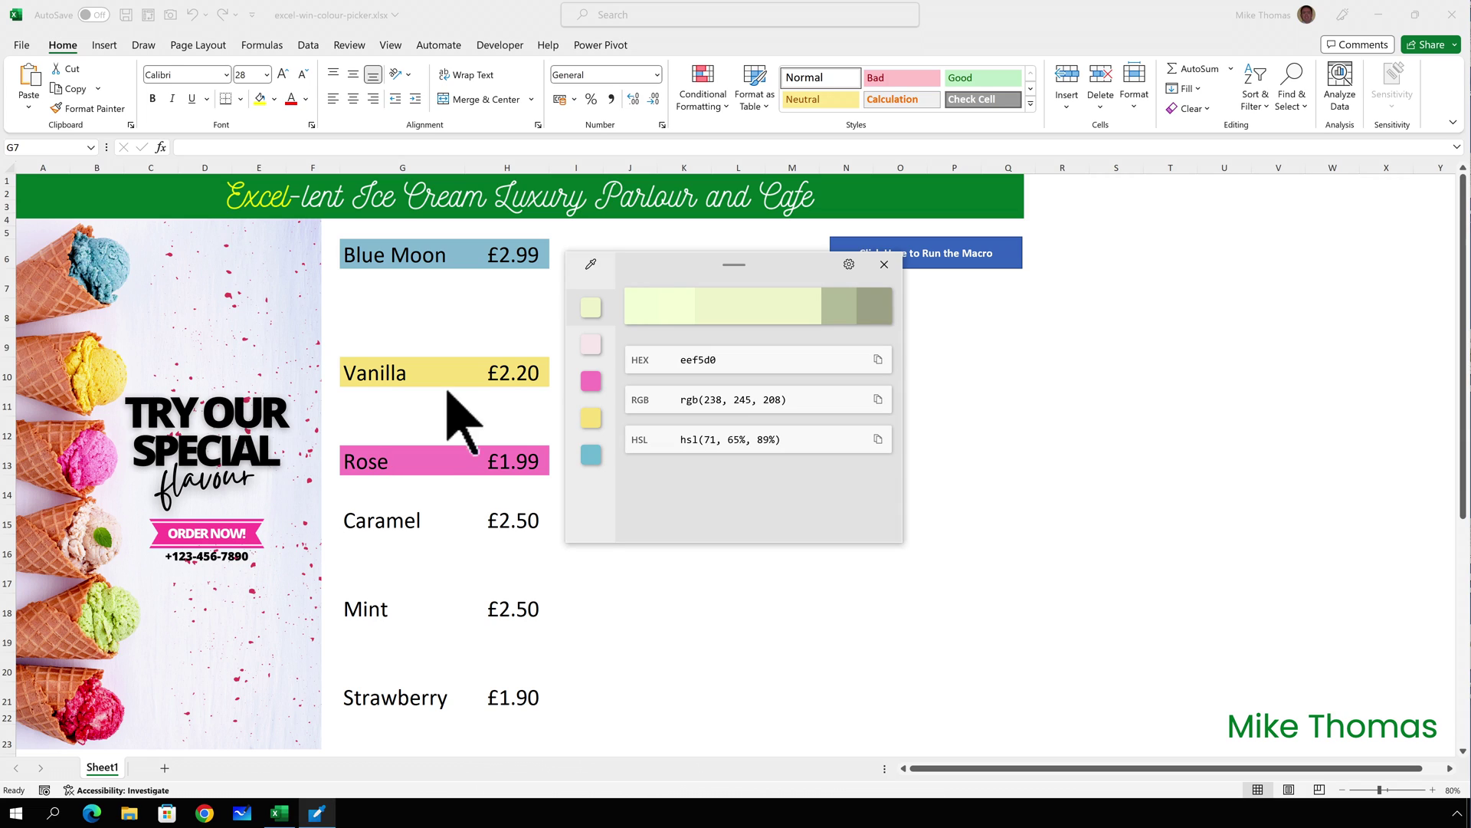
left_click(591, 263)
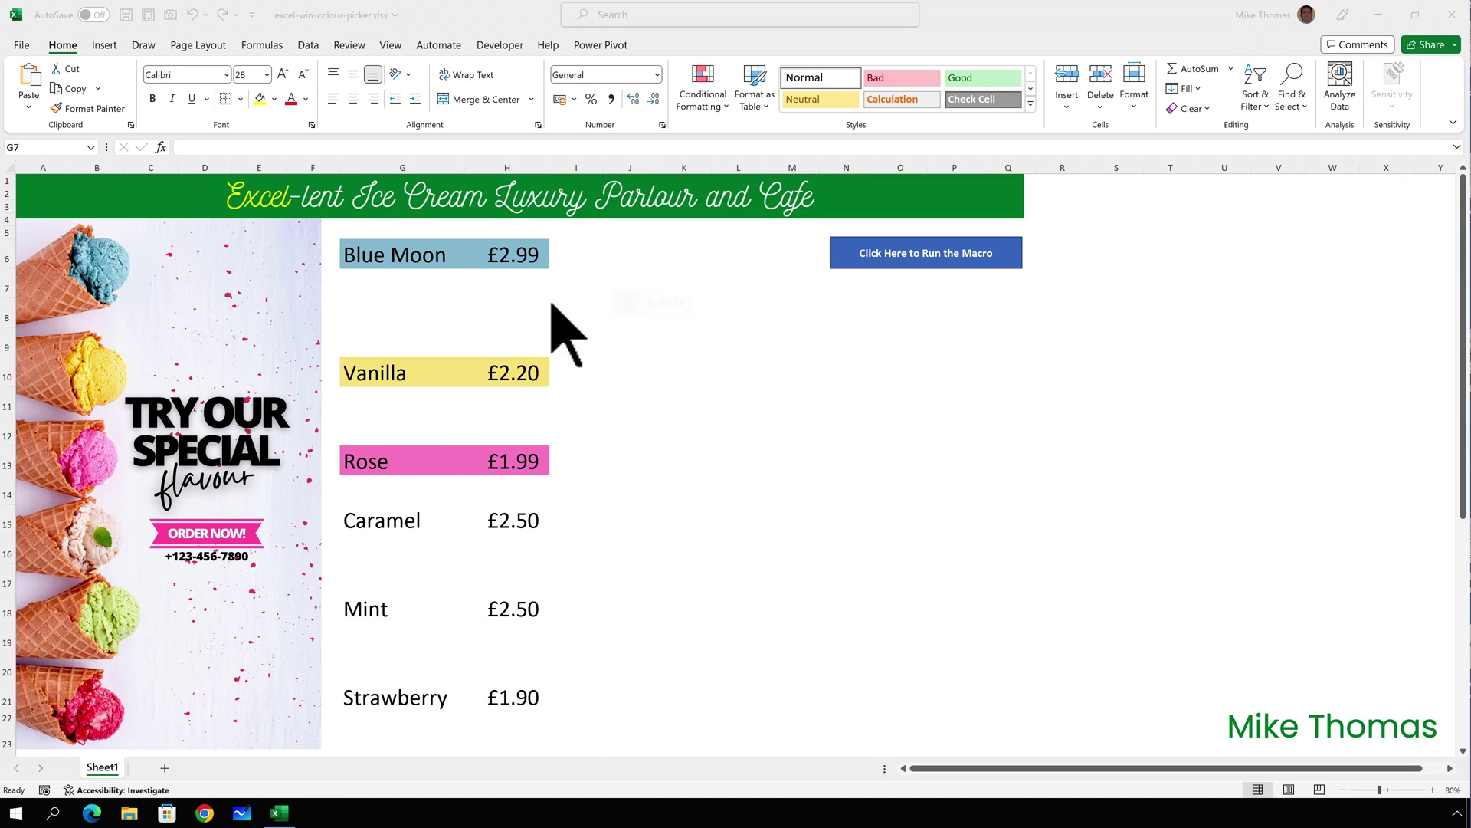
left_click(100, 705)
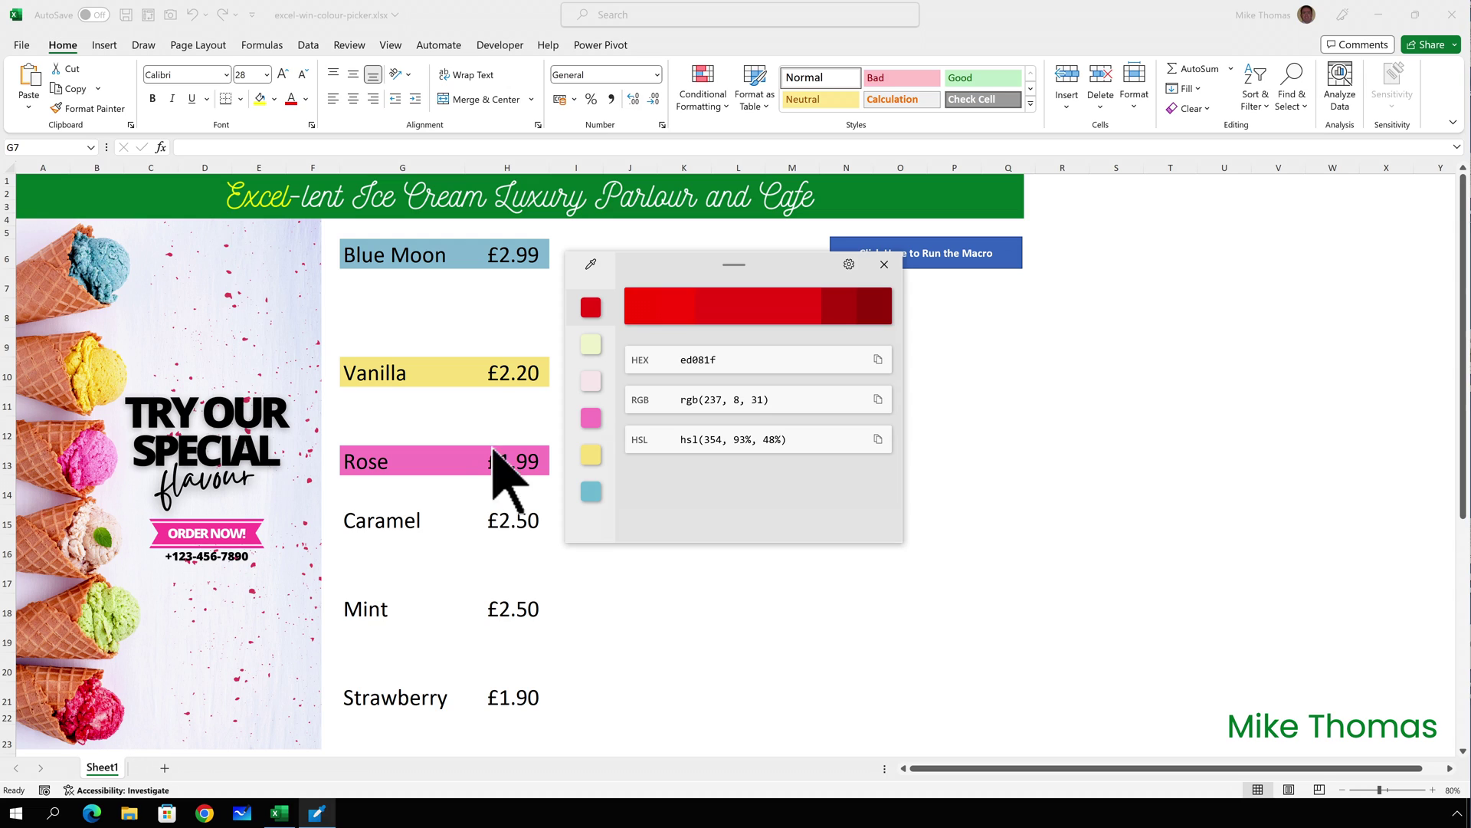
Step: Sample the title banner's dark green 008037 and go back to the Excel workbook
left_click(596, 268)
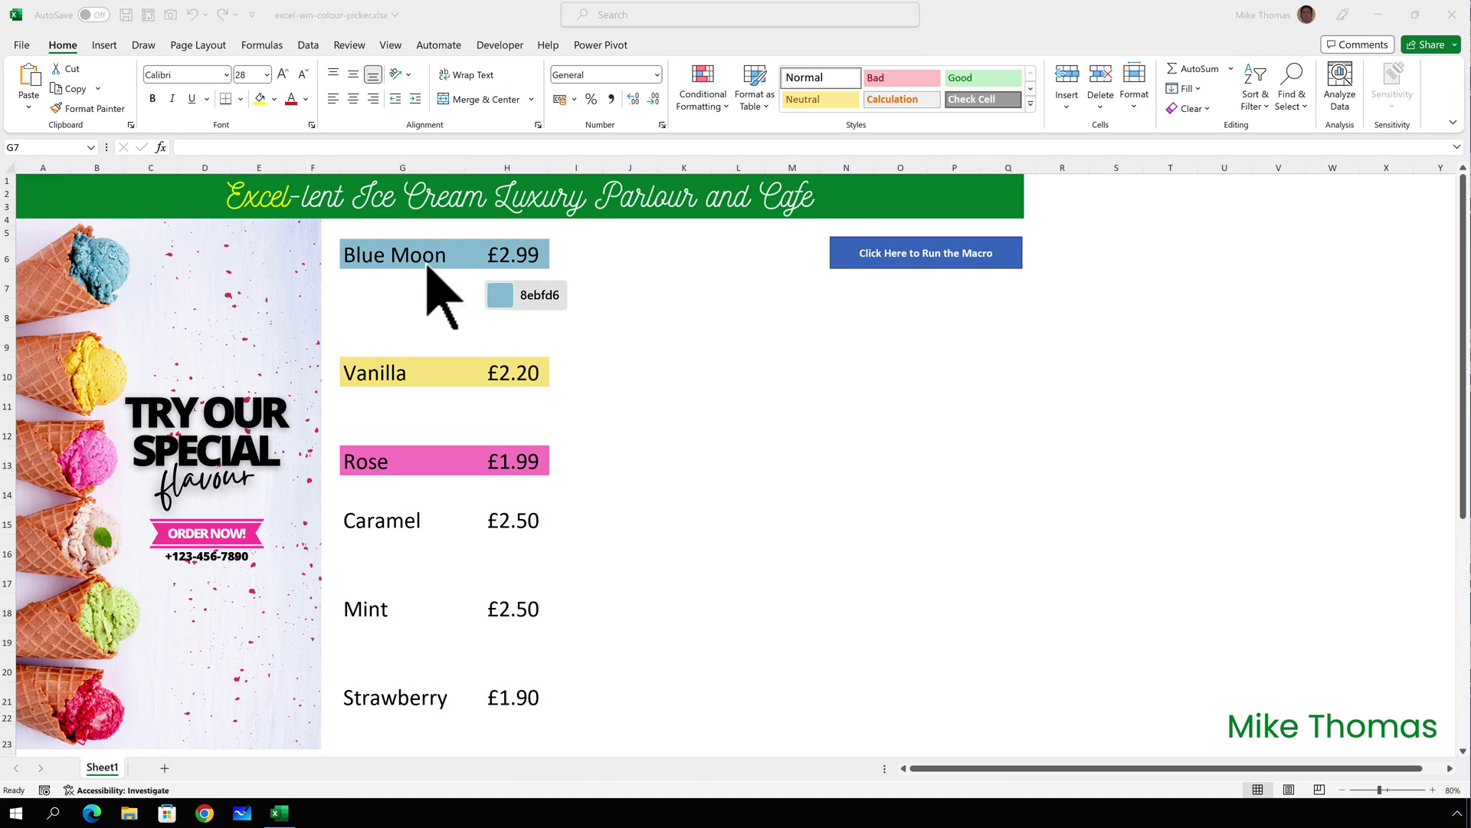
left_click(137, 199)
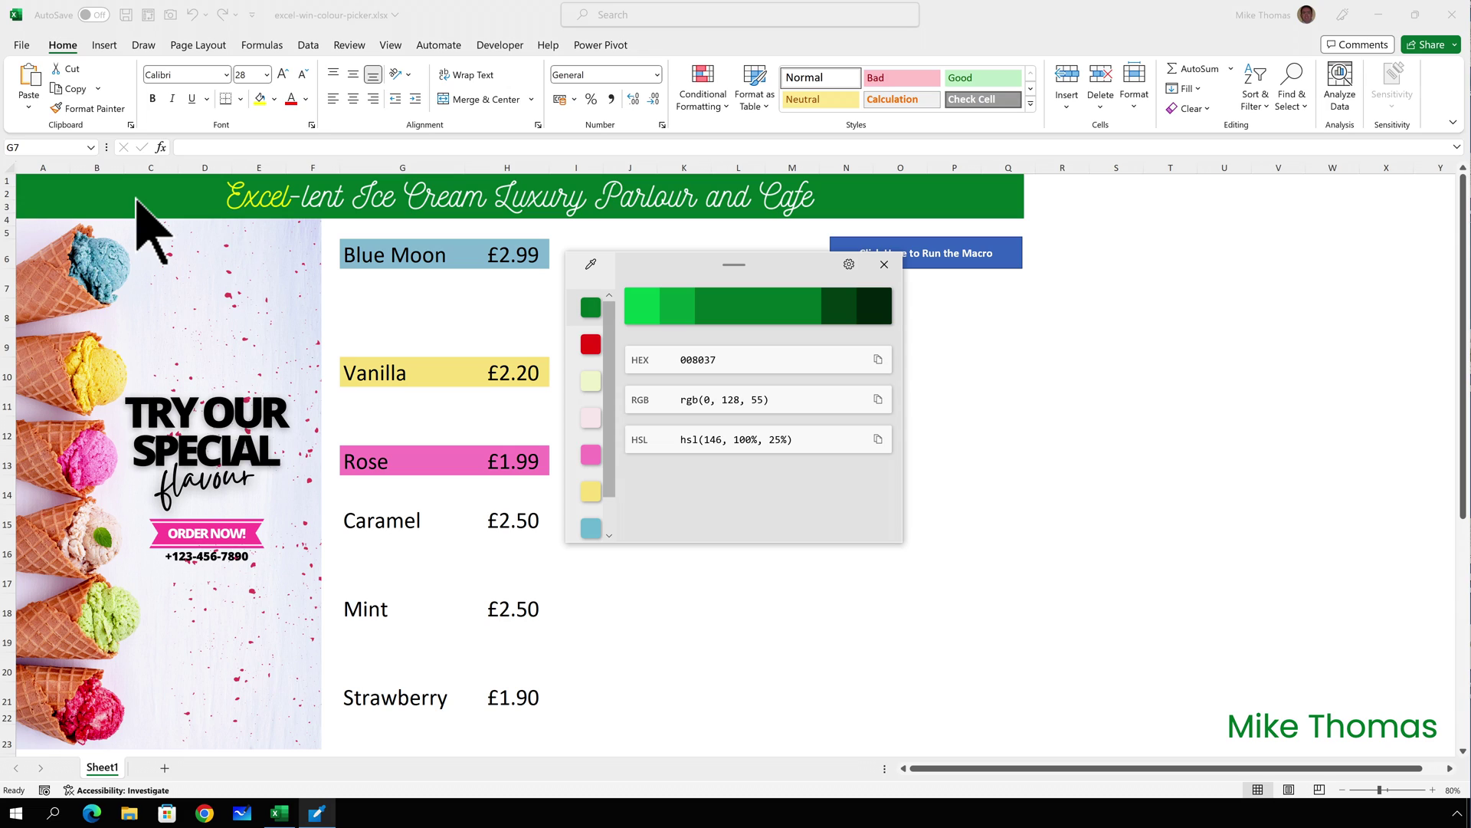
left_click(400, 282)
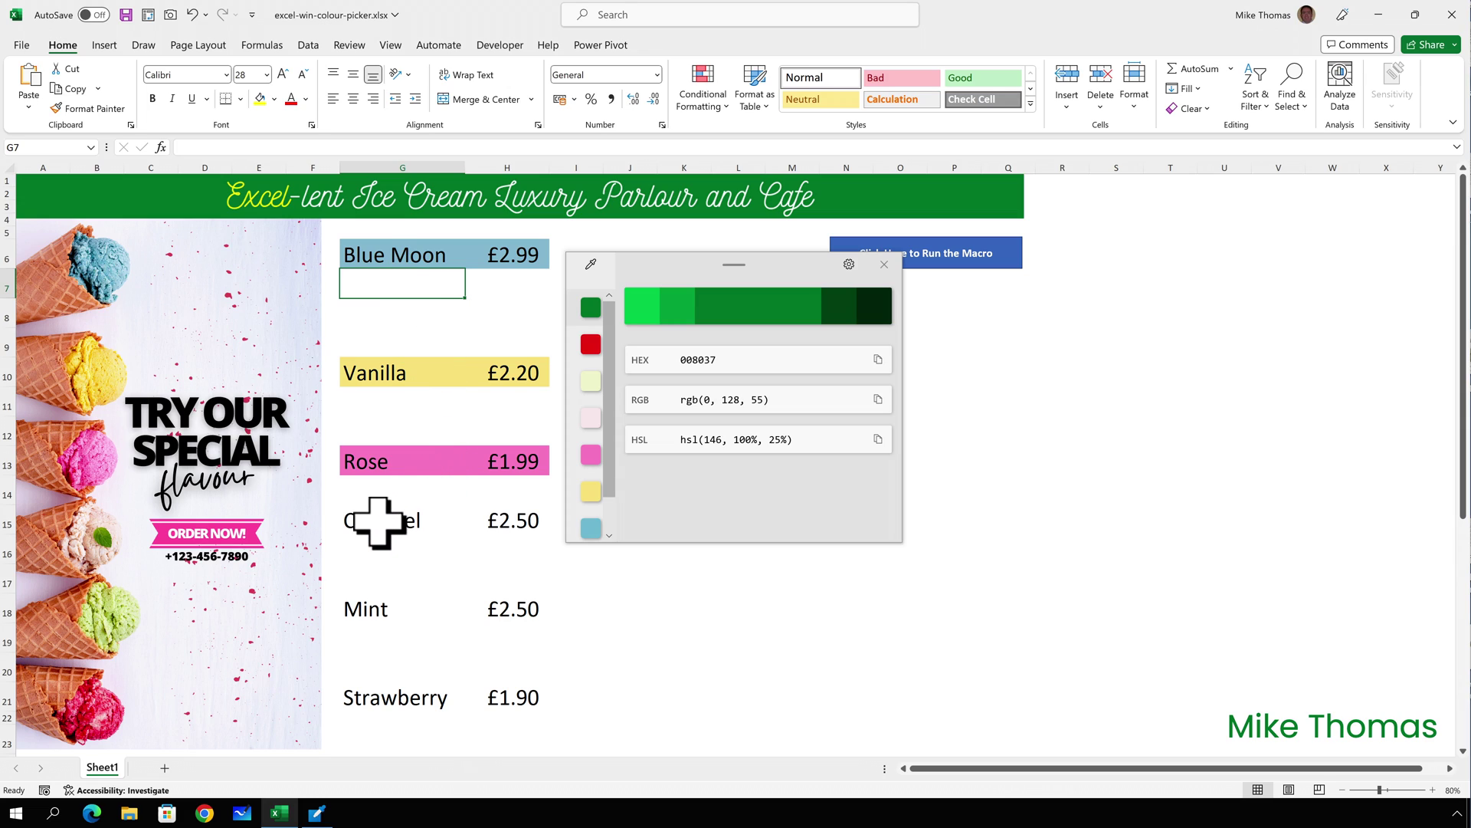
Step: Fill the Caramel cells G15:H15 with custom hex f6e9eb copied from the Color Picker history
left_click_drag(359, 525, 529, 529)
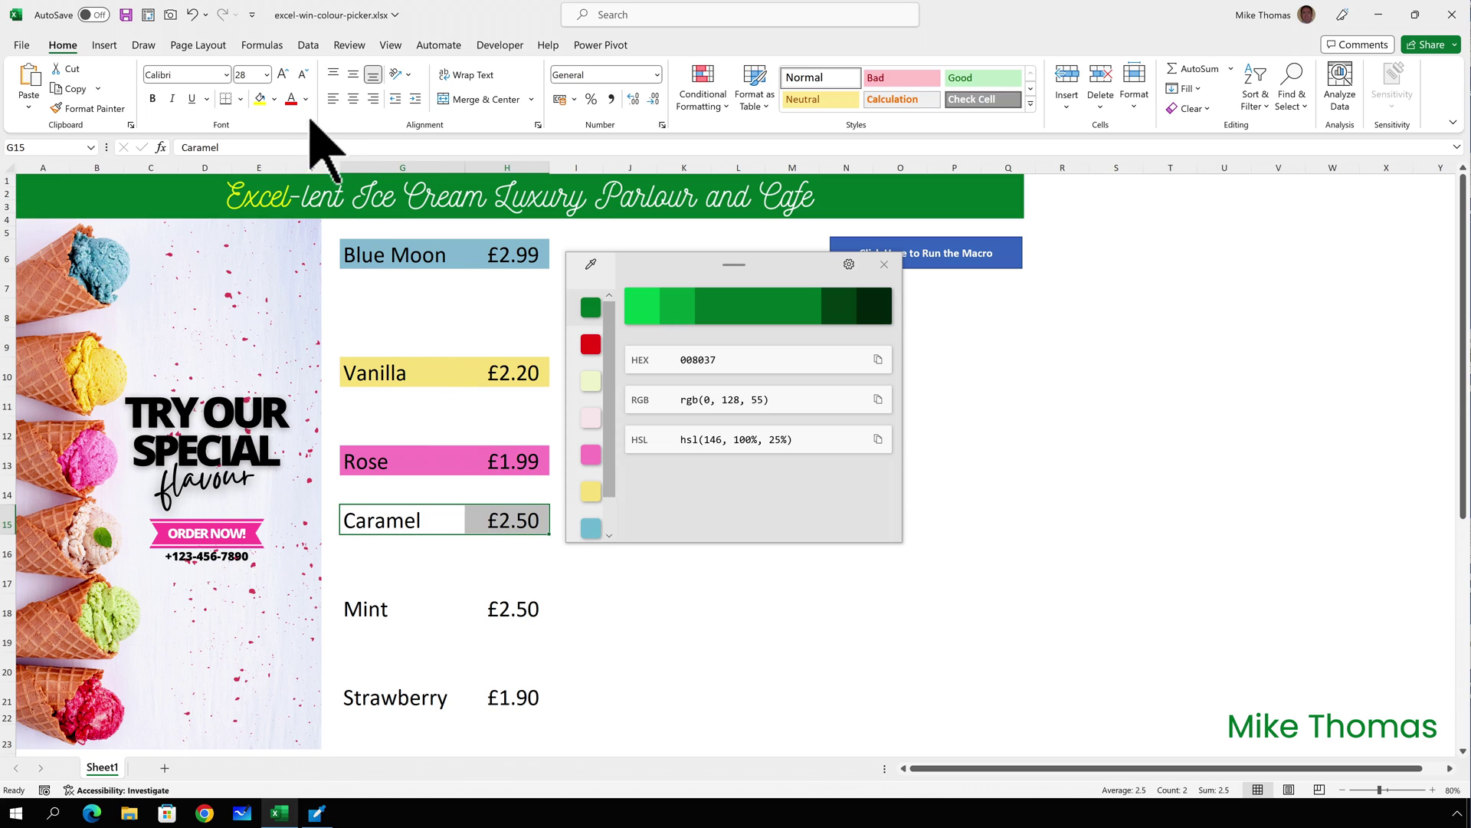
left_click(275, 100)
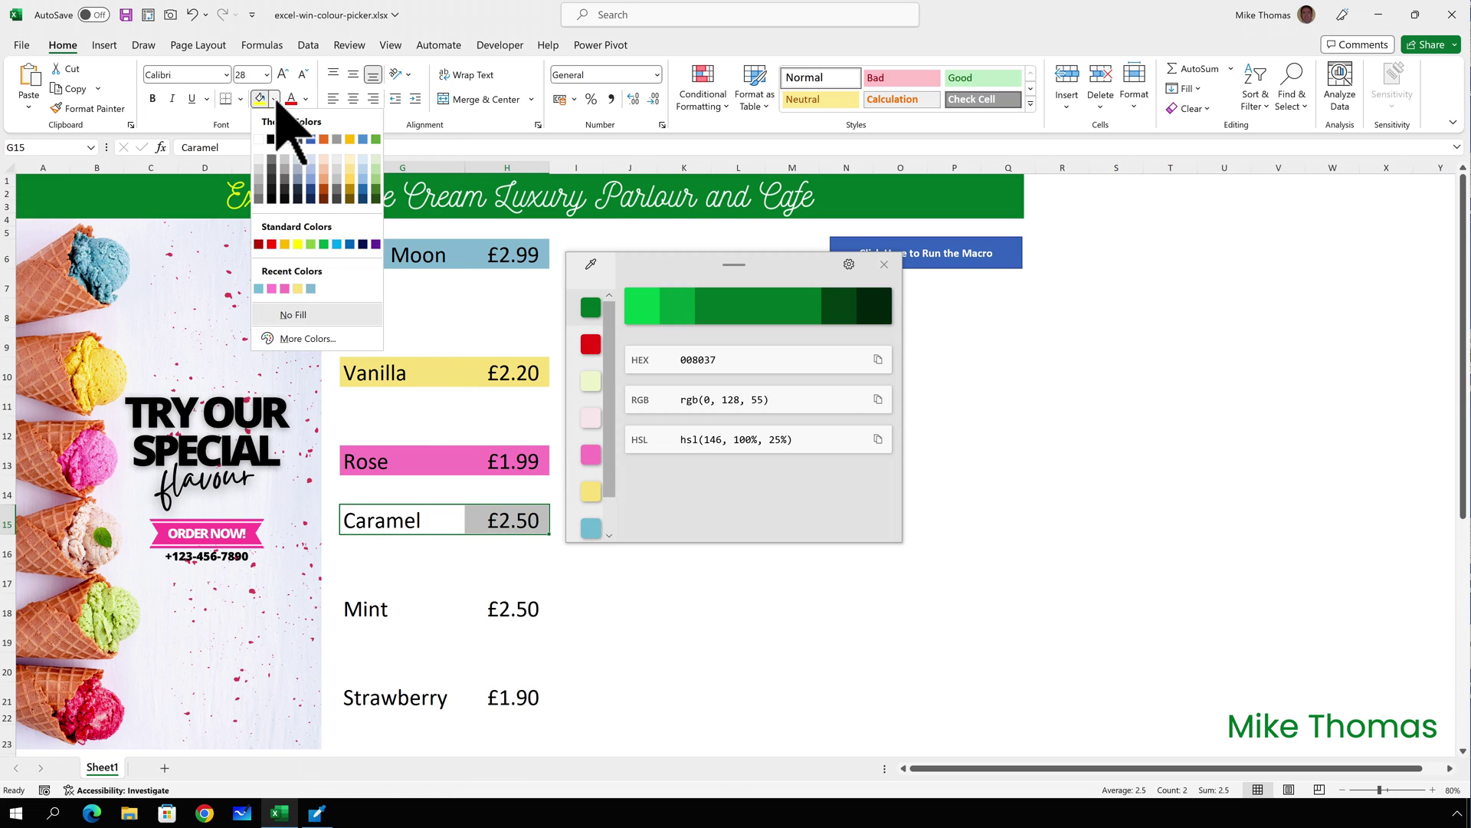
left_click(309, 339)
left_click_drag(950, 274, 1156, 269)
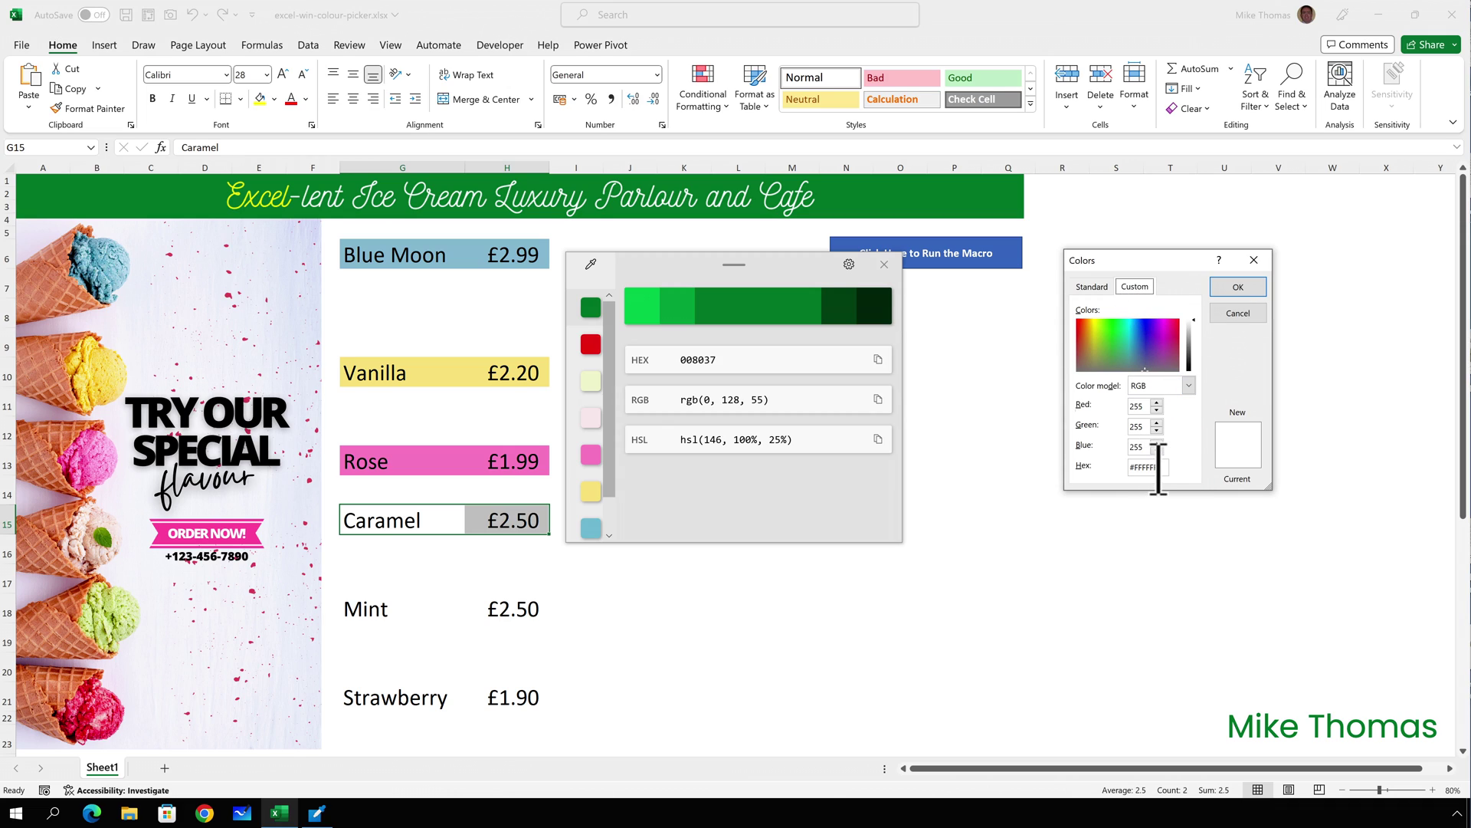
key("Delete")
left_click(596, 417)
left_click(596, 418)
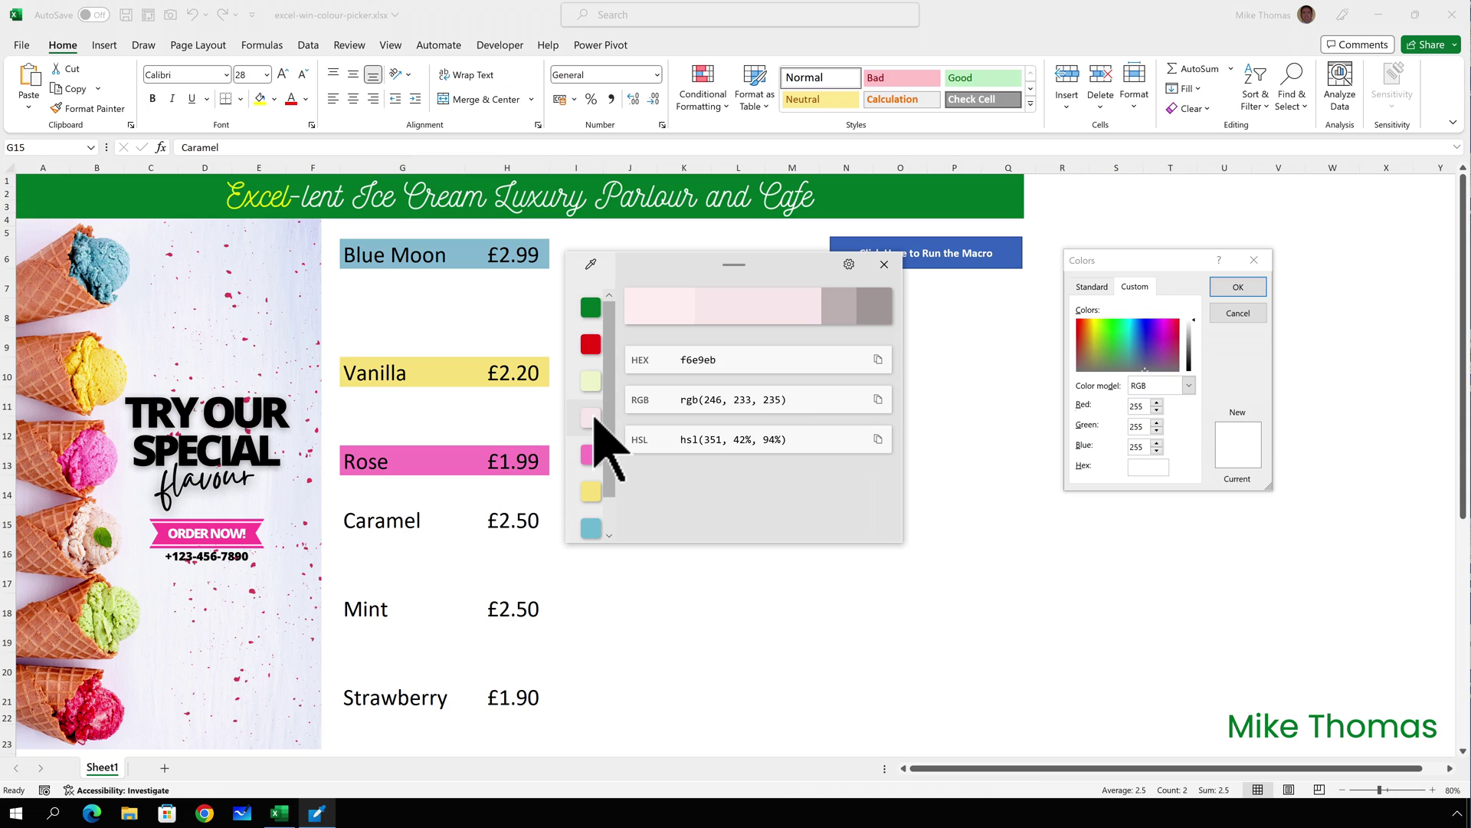
left_click(878, 360)
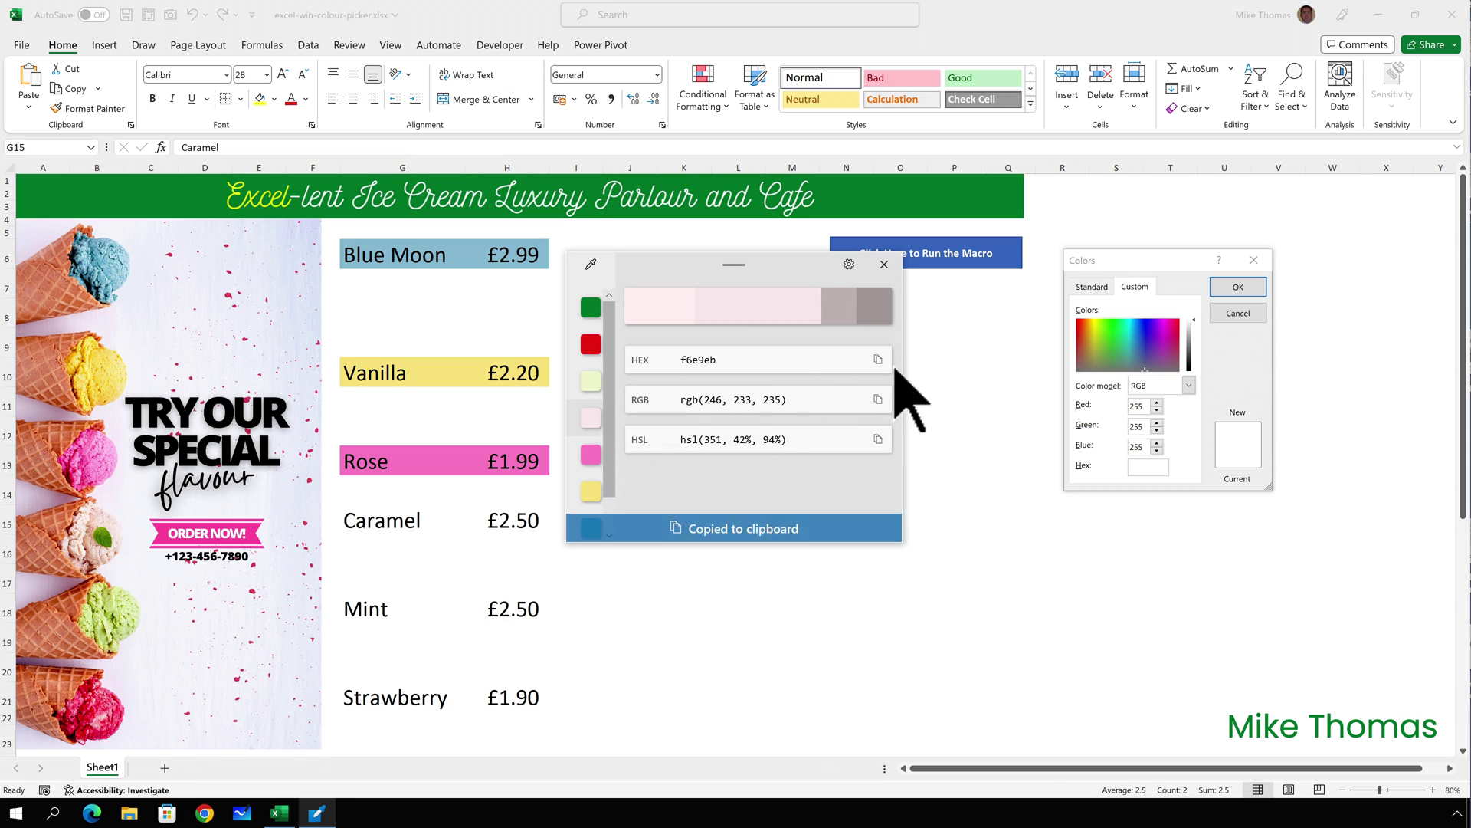
left_click(1164, 466)
key("ctrl+v")
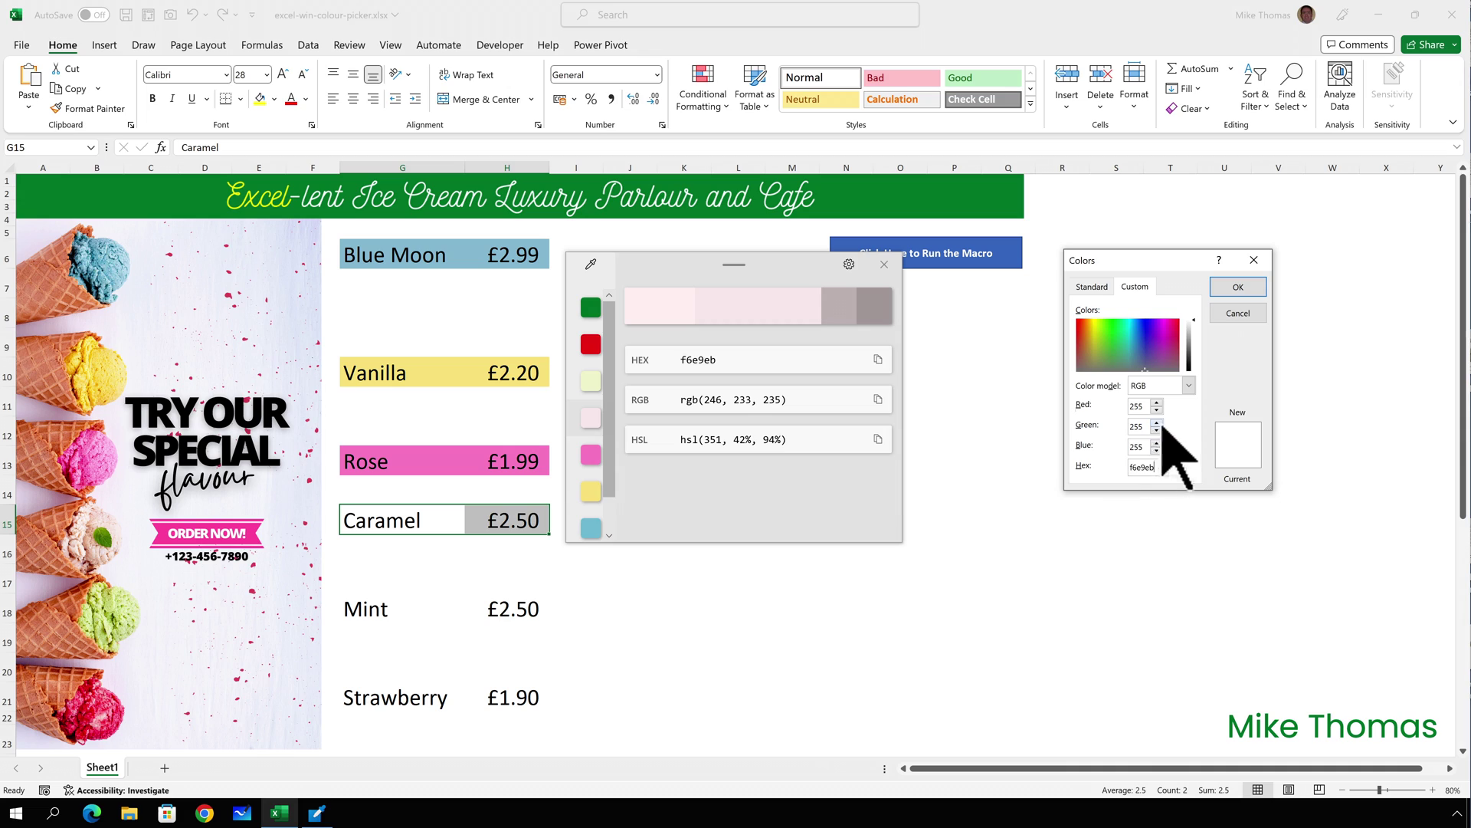
left_click(1237, 287)
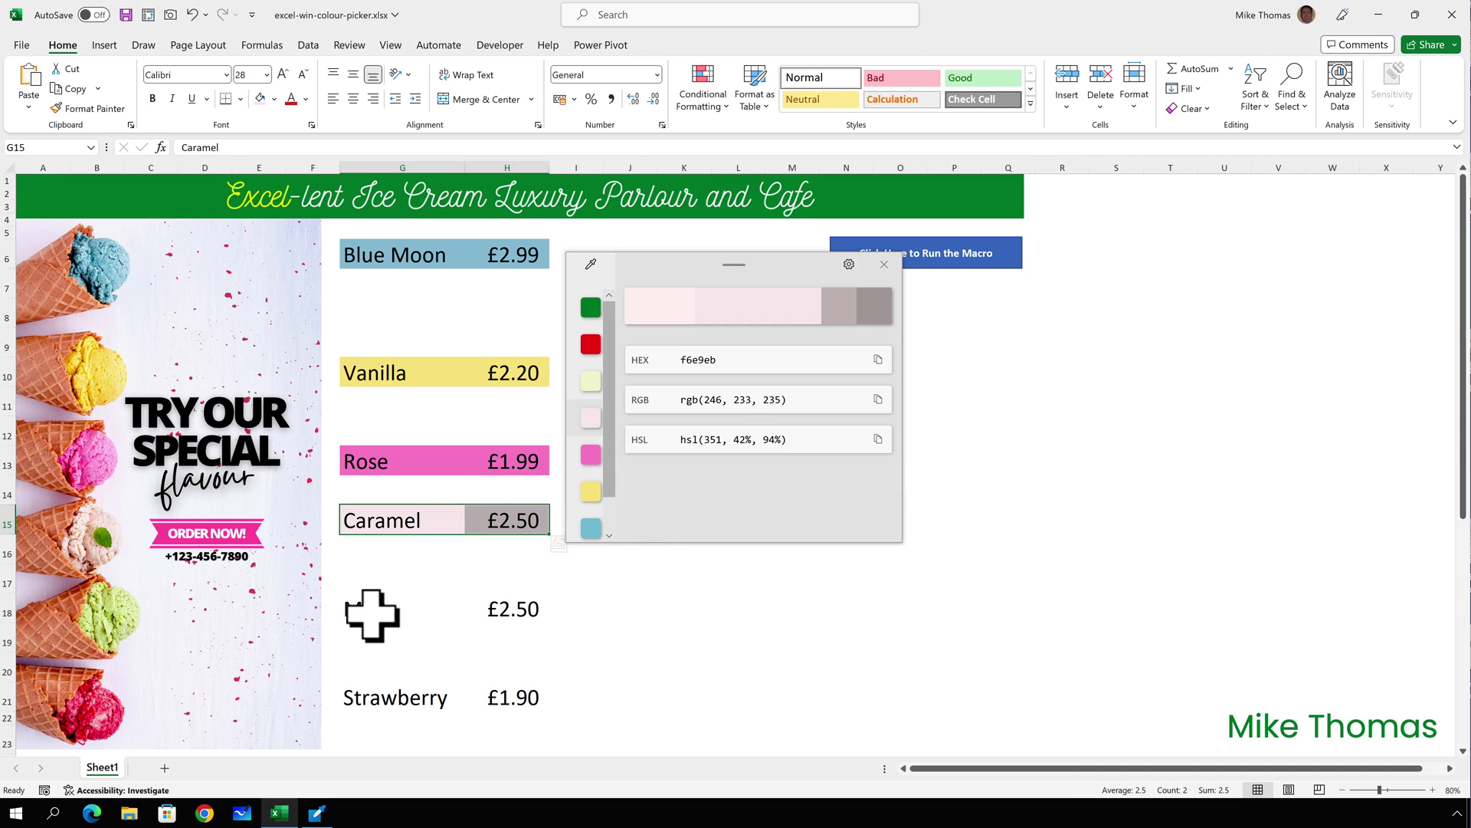
Step: Fill the Mint name and price cells with custom hex eef5d0 from the picker history
left_click_drag(367, 613, 492, 605)
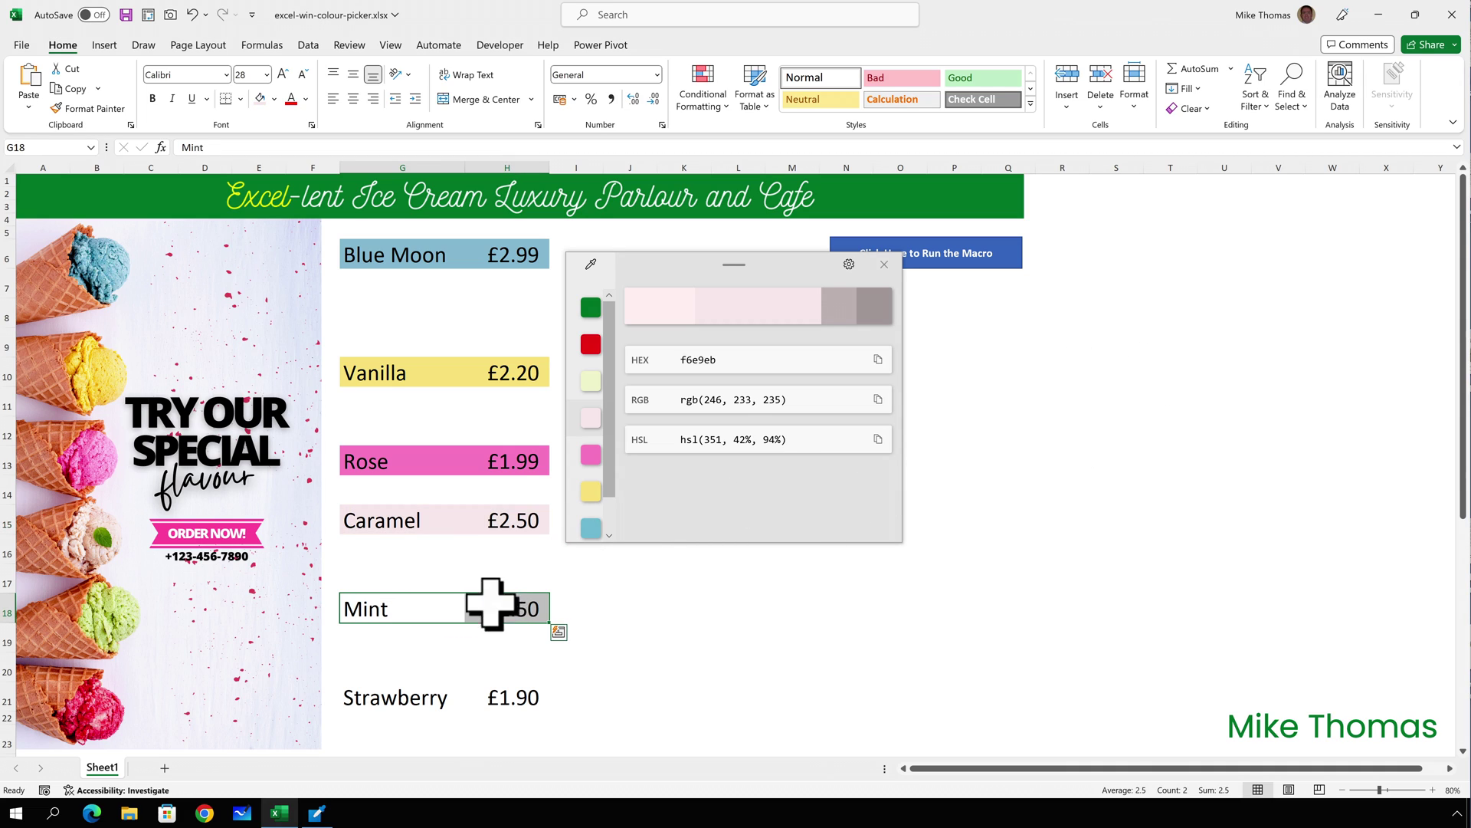
left_click(275, 100)
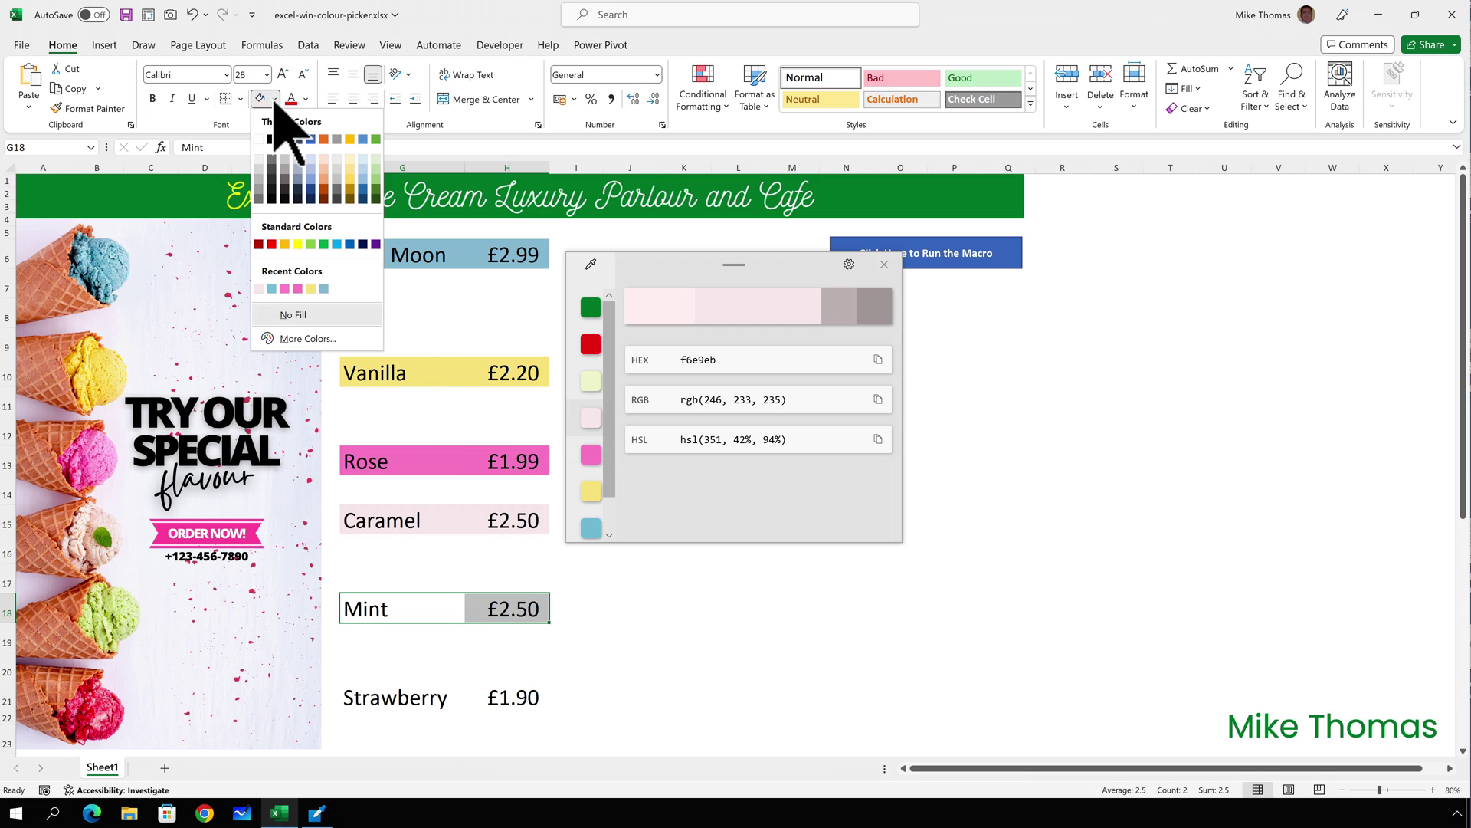
left_click(307, 338)
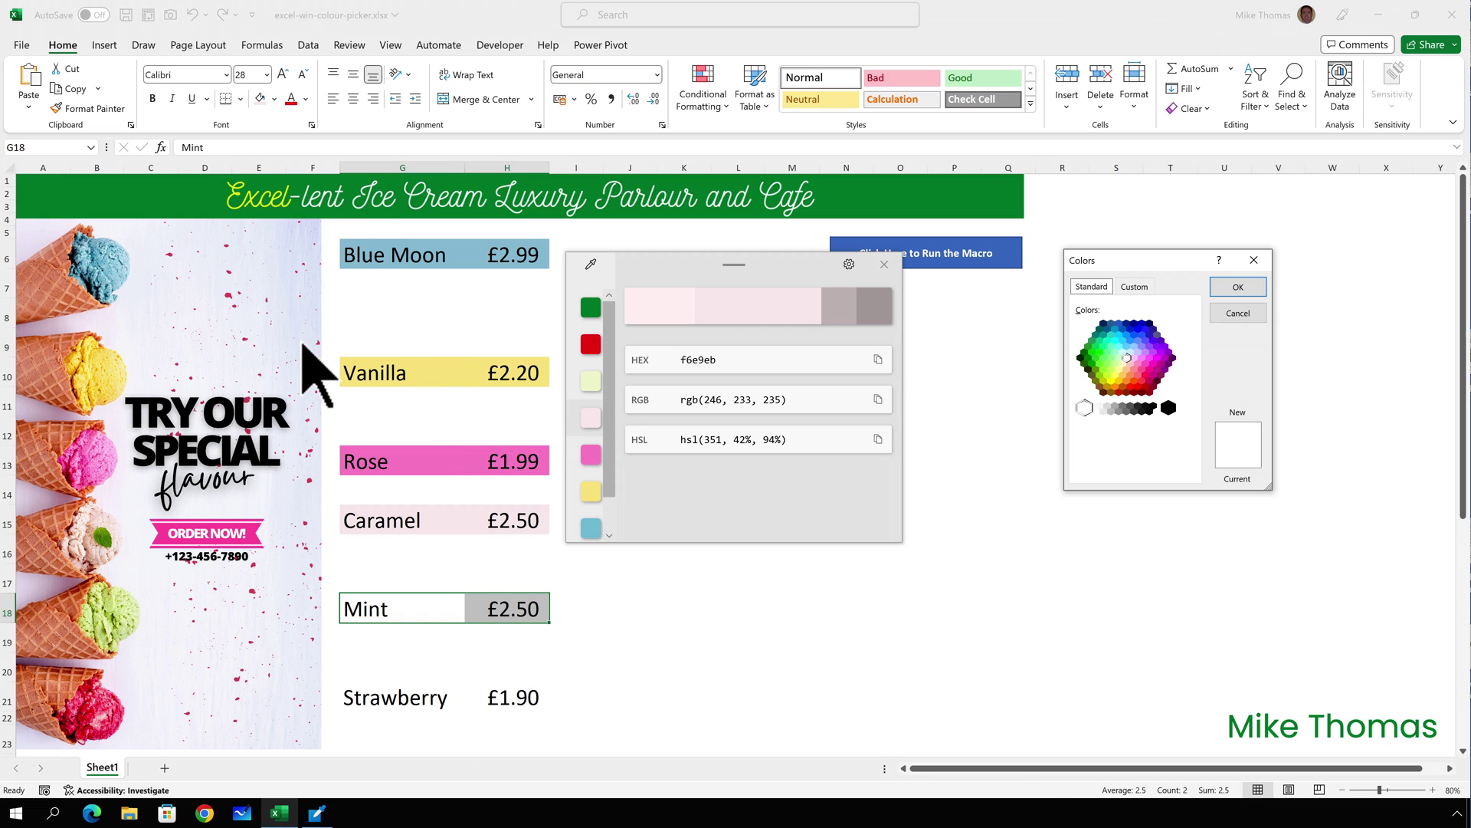
left_click(1133, 286)
key("Delete")
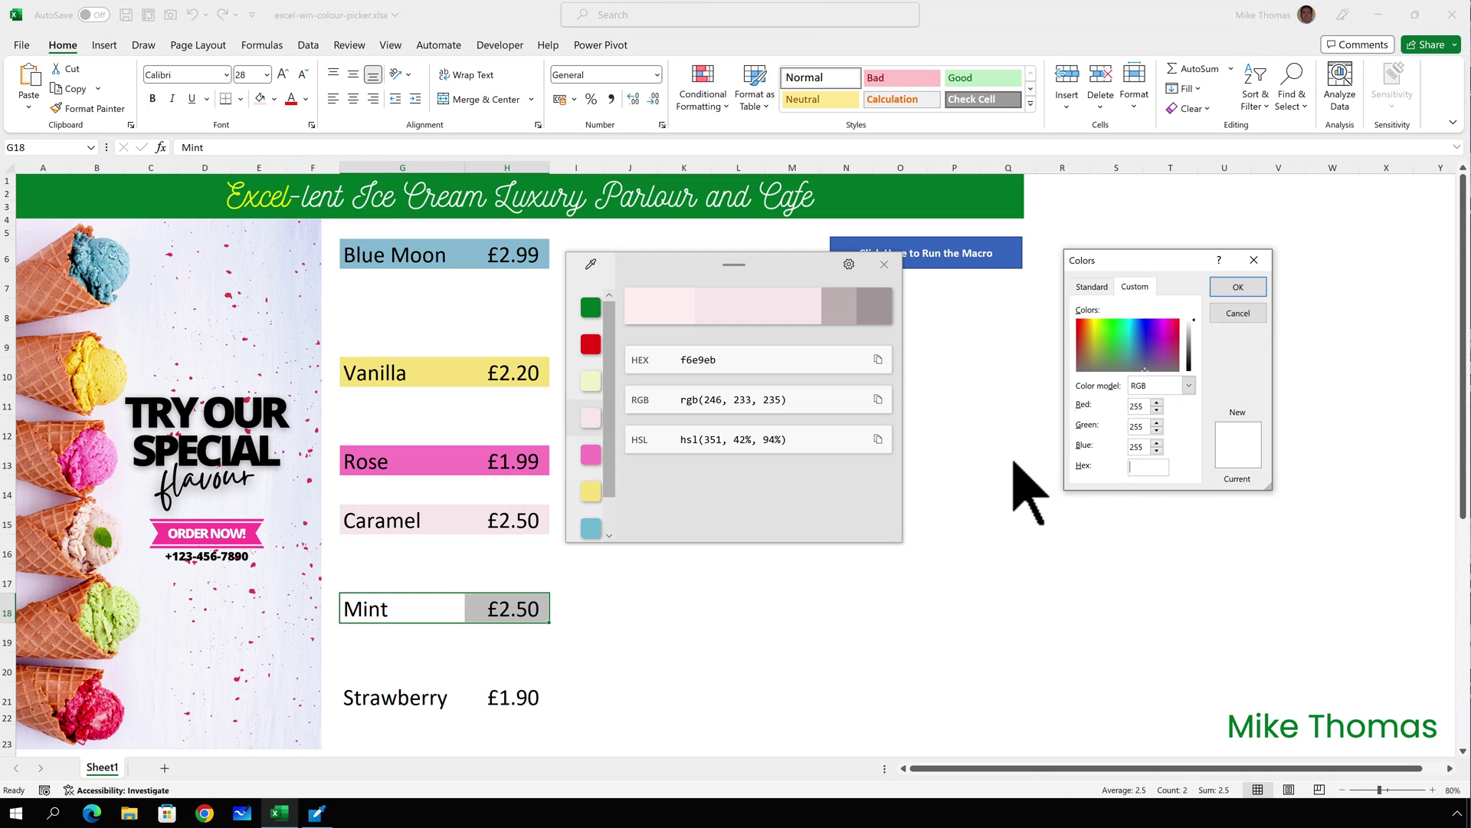
left_click(592, 380)
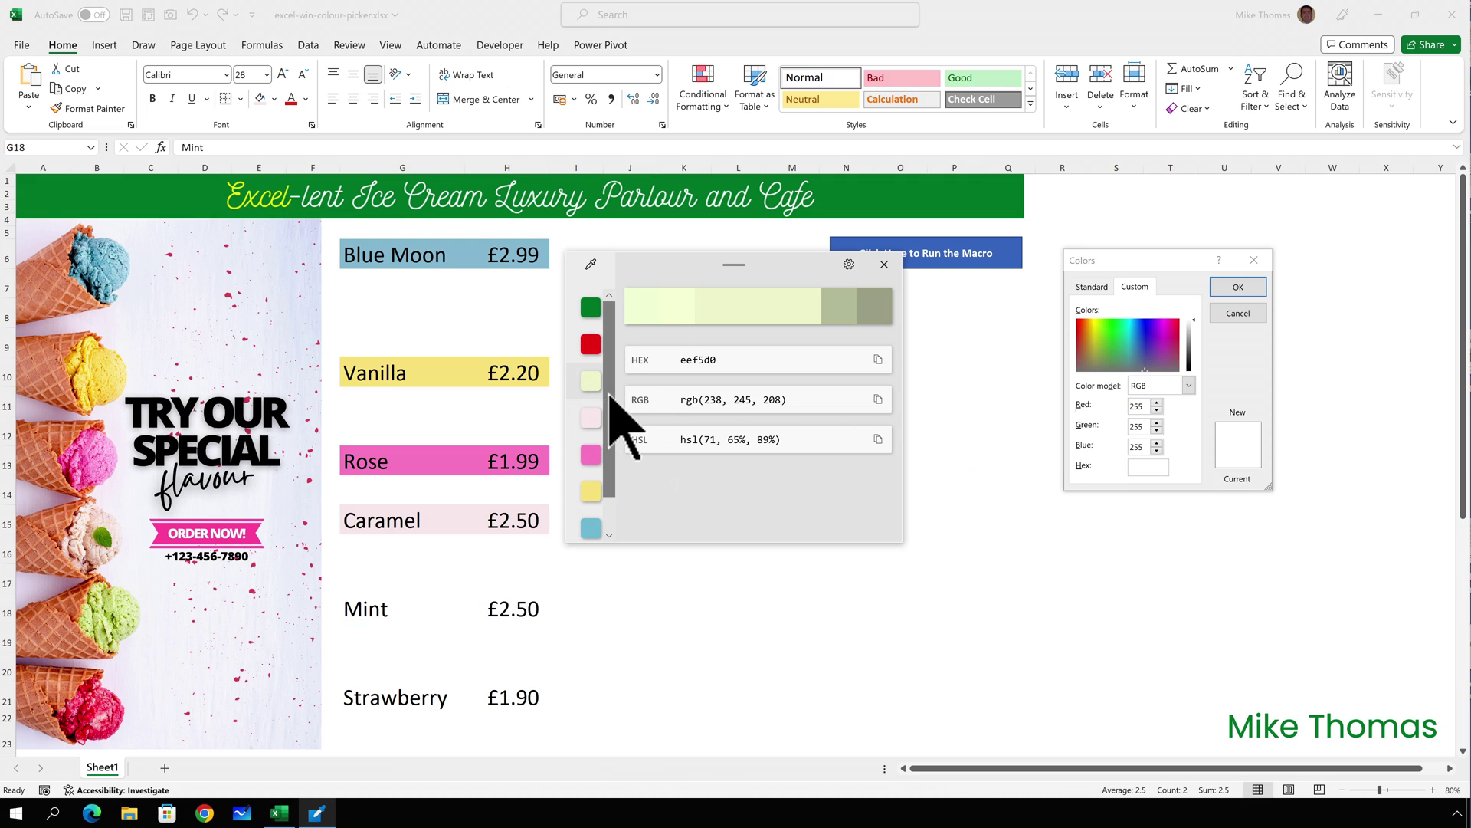
left_click(878, 359)
left_click(1143, 466)
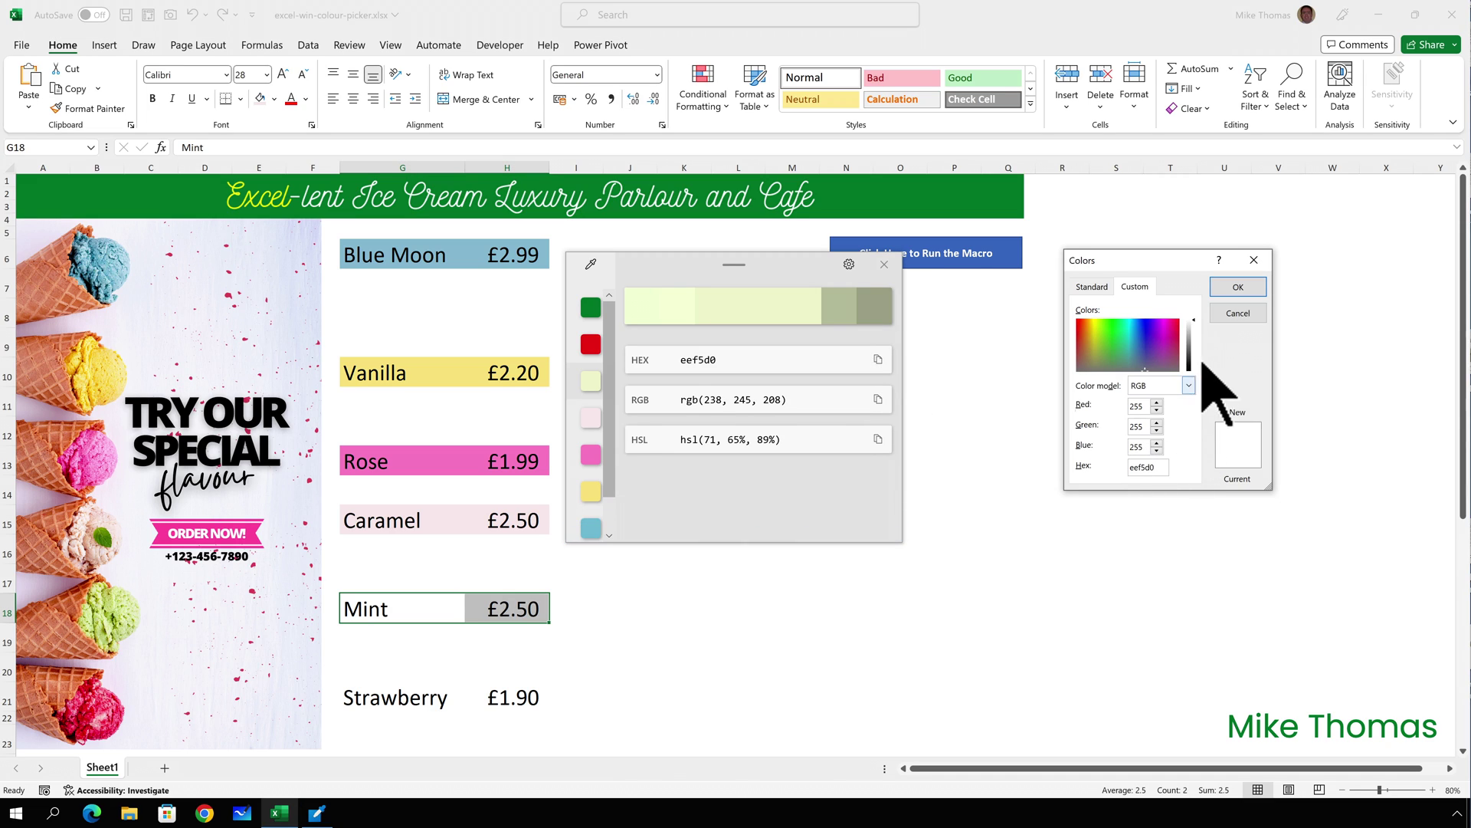
left_click(1230, 287)
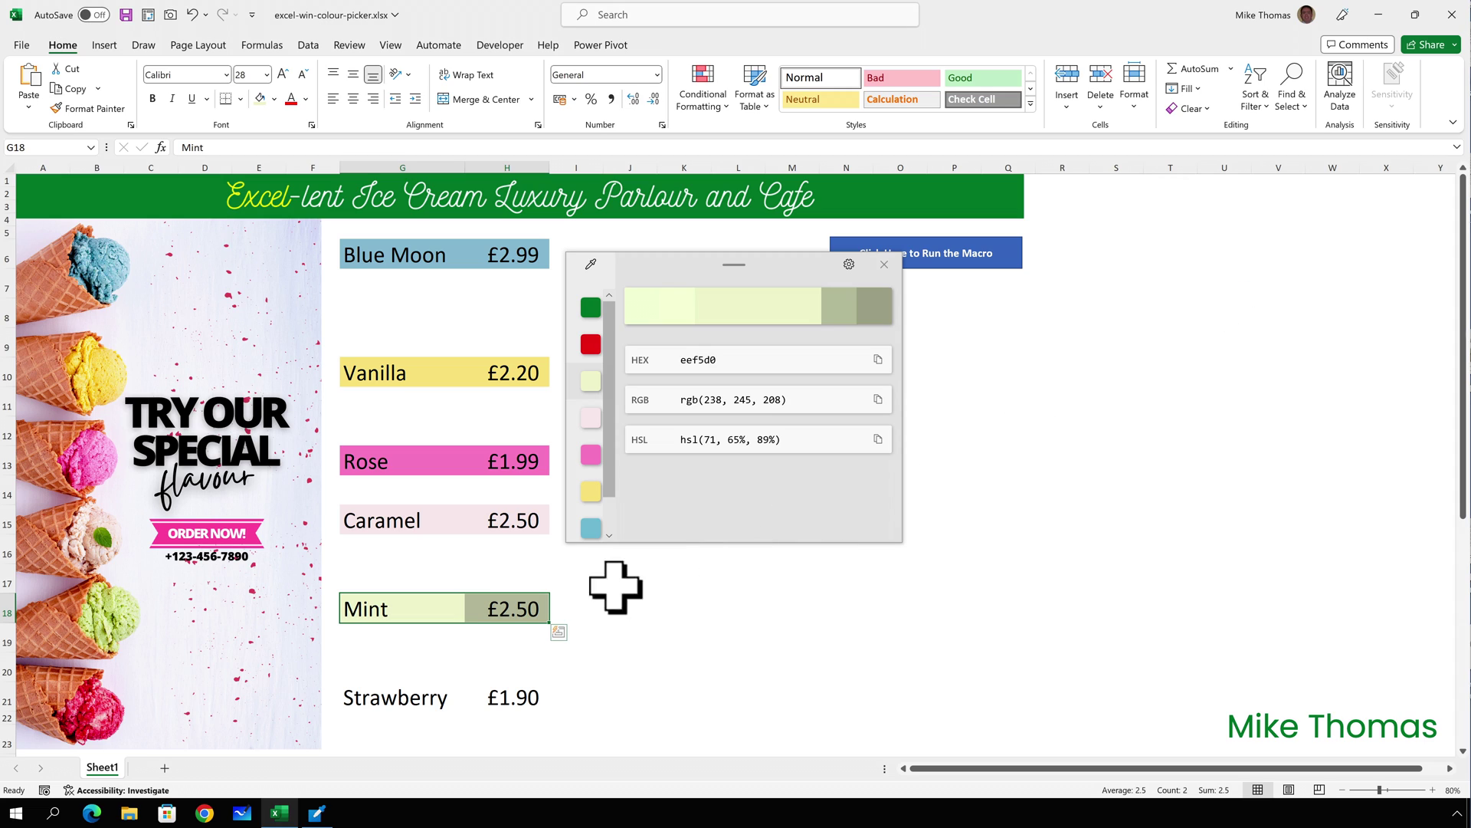
left_click_drag(375, 697, 492, 696)
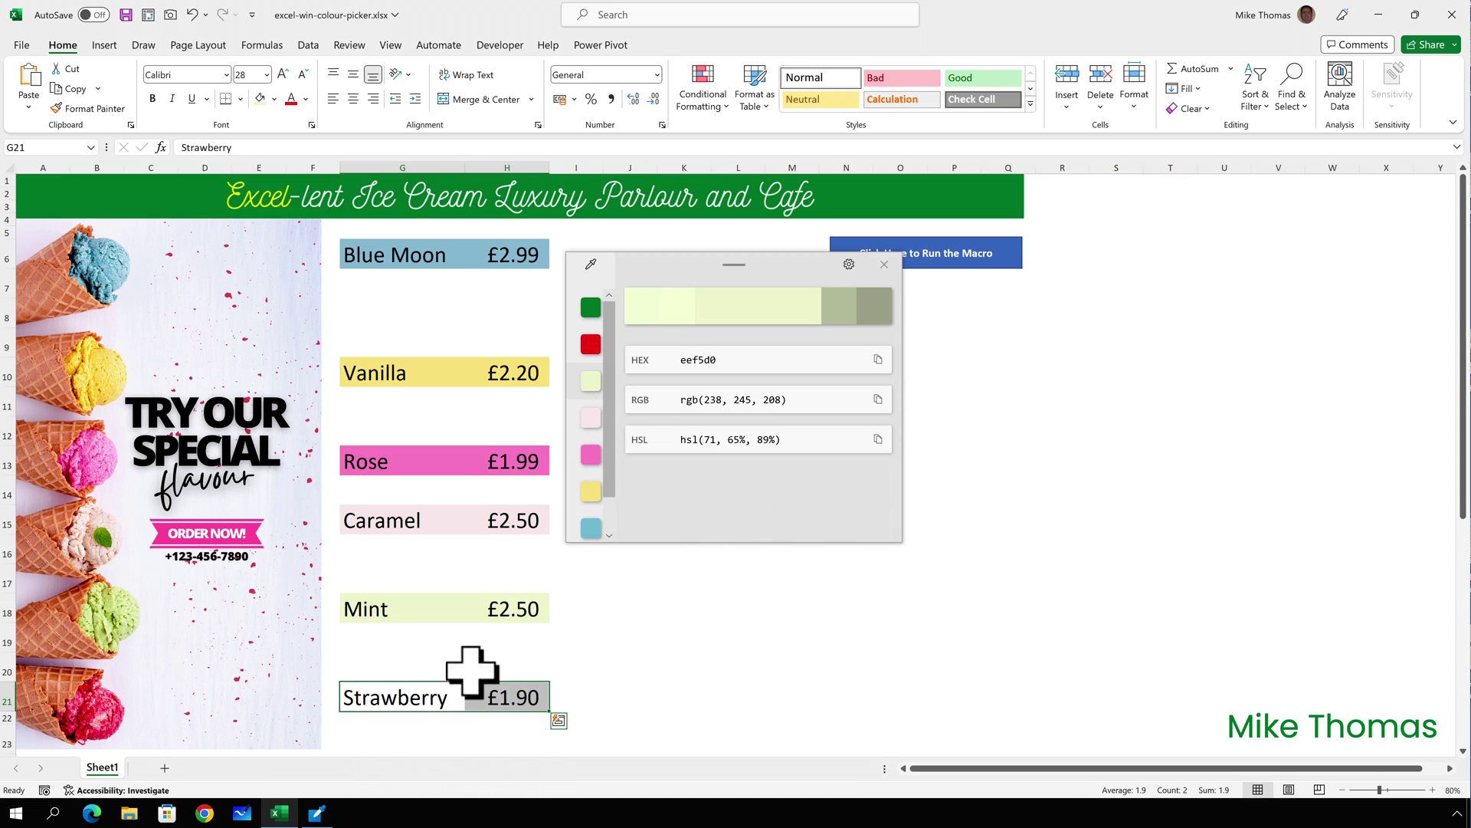
Step: Give the Strawberry name and price cells the custom red fill ed081f from the picker history
left_click(274, 100)
left_click(301, 339)
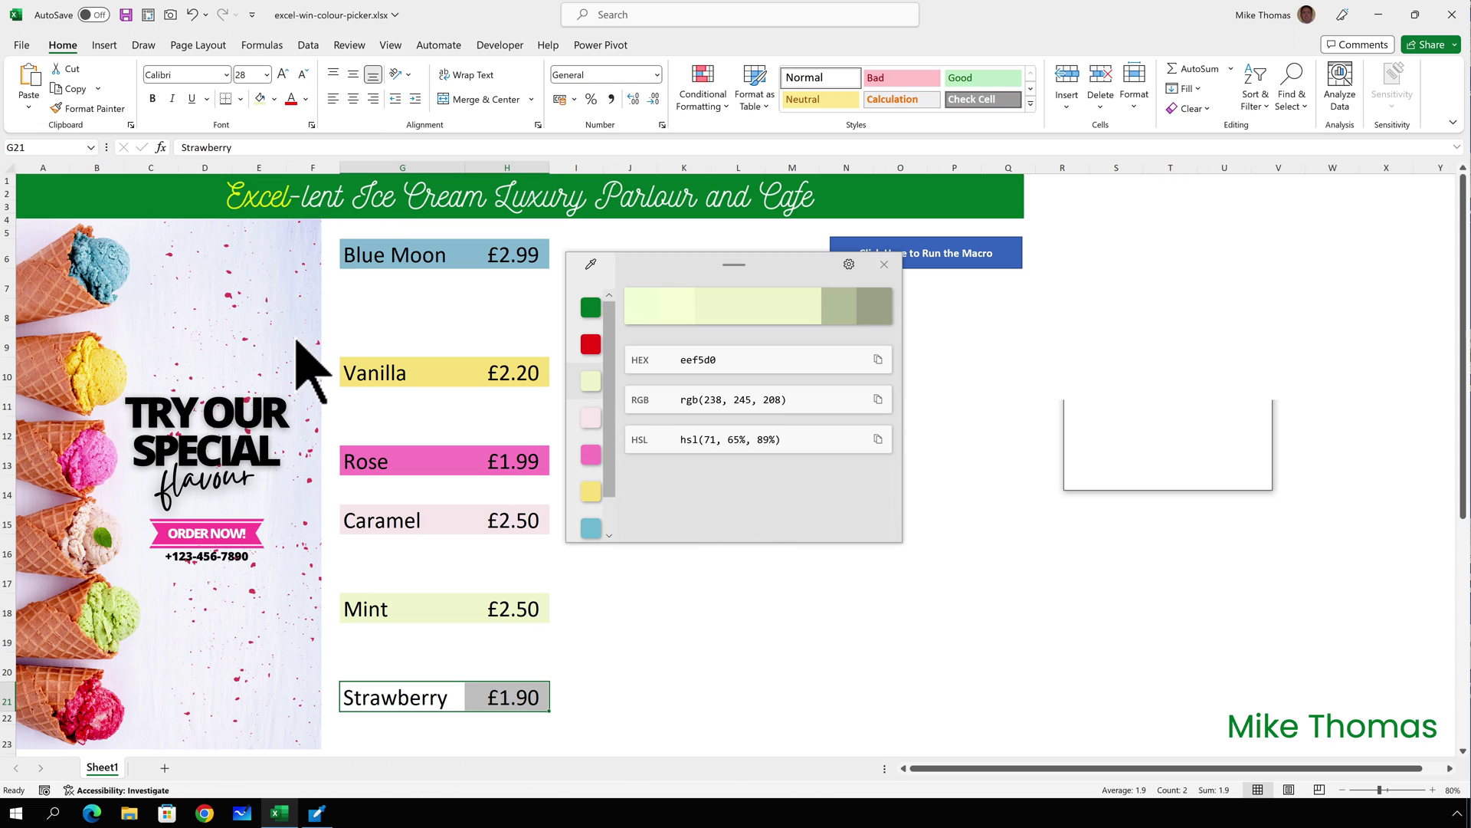
left_click(1131, 288)
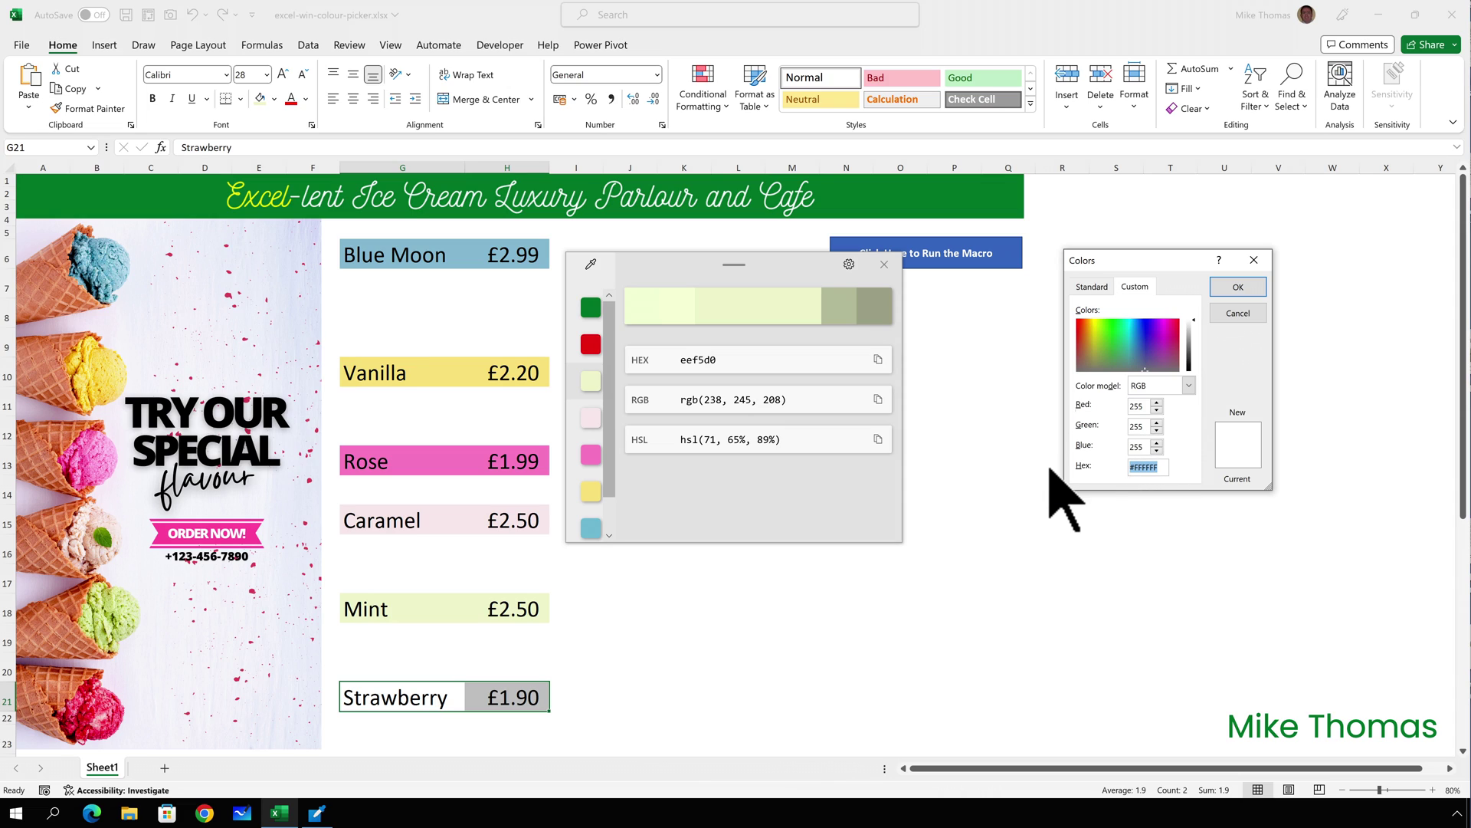
left_click(591, 345)
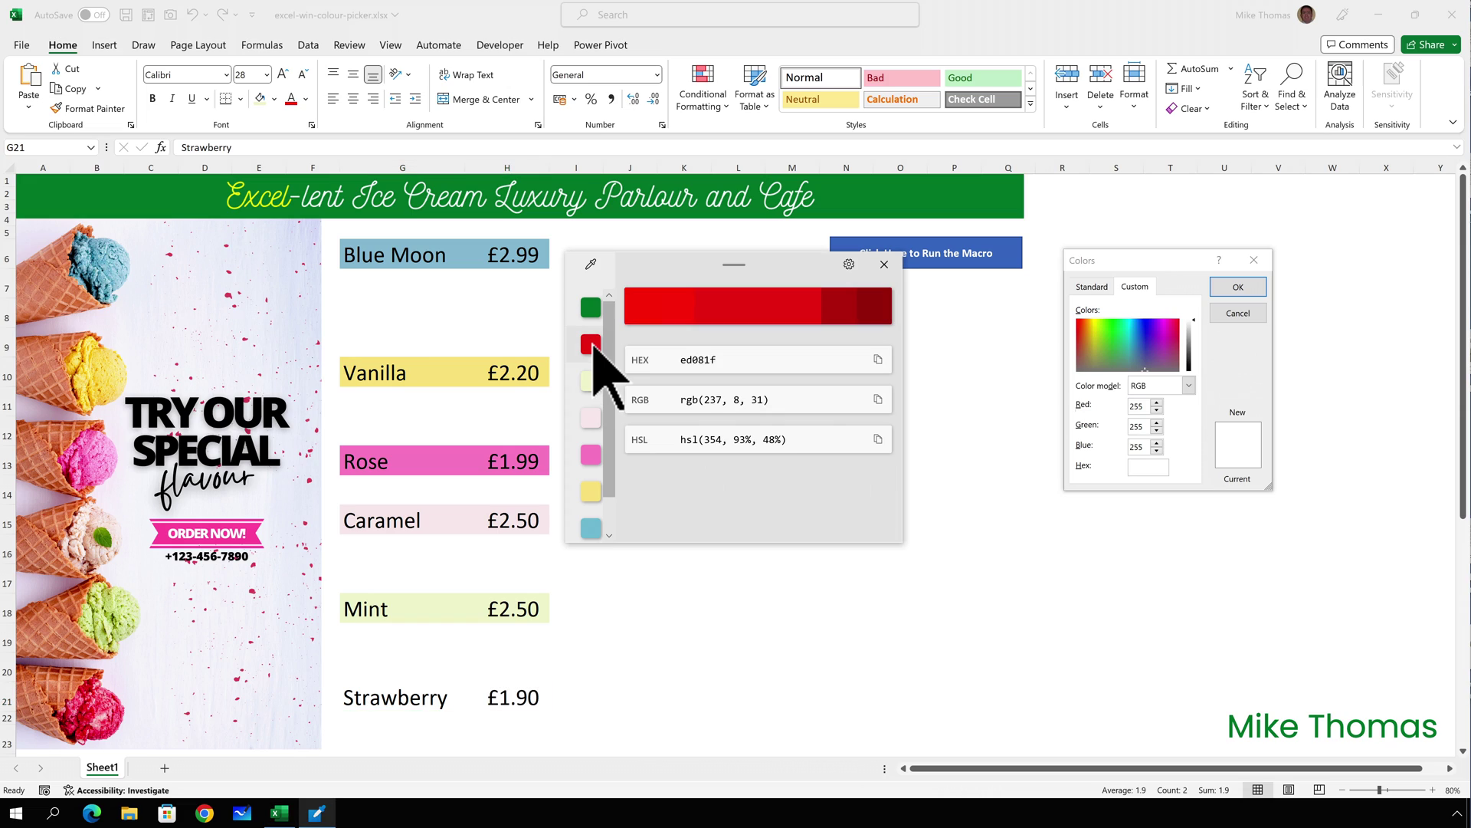
left_click(879, 361)
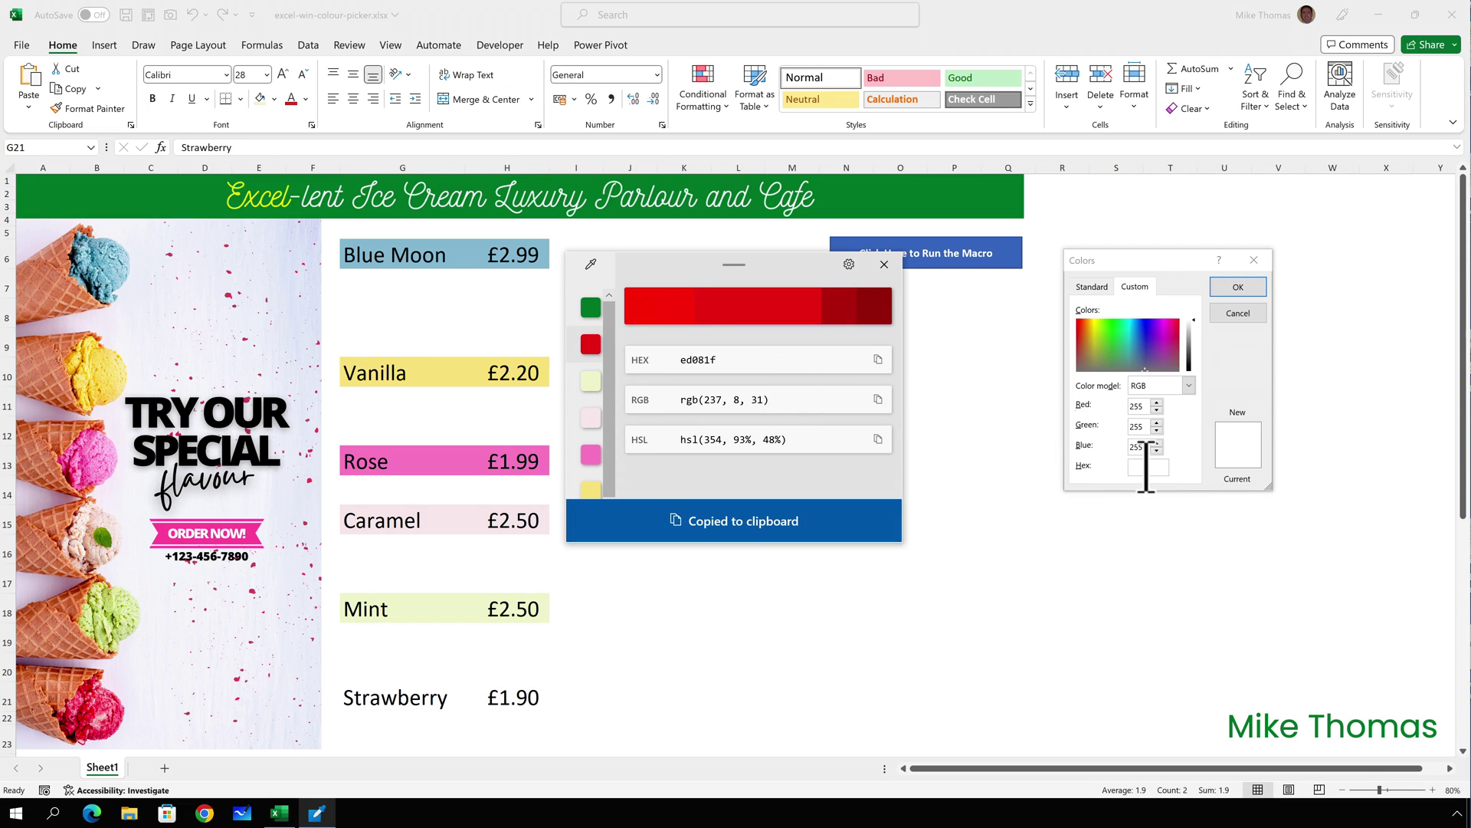
left_click(1145, 466)
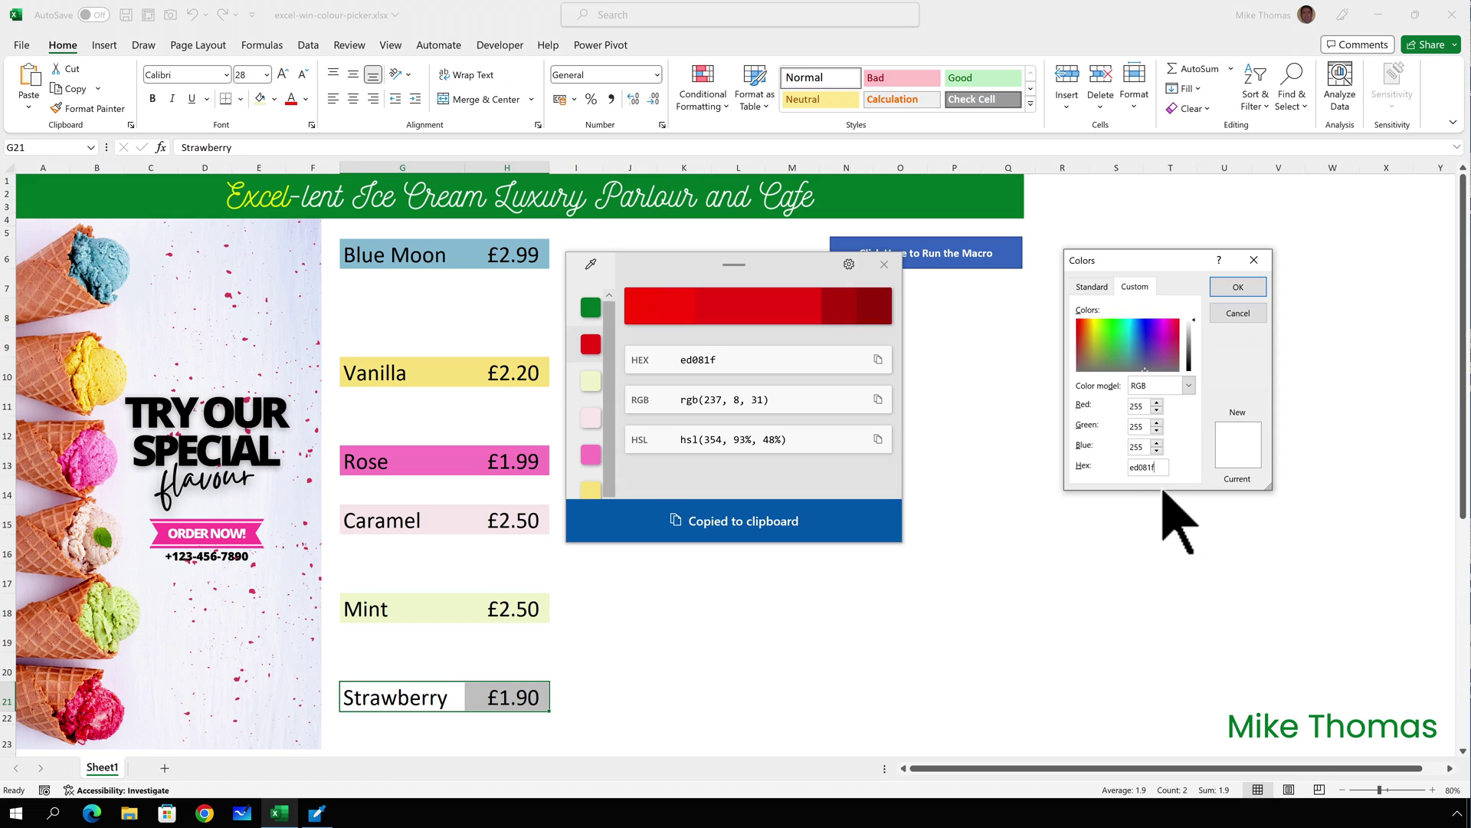
left_click(1240, 290)
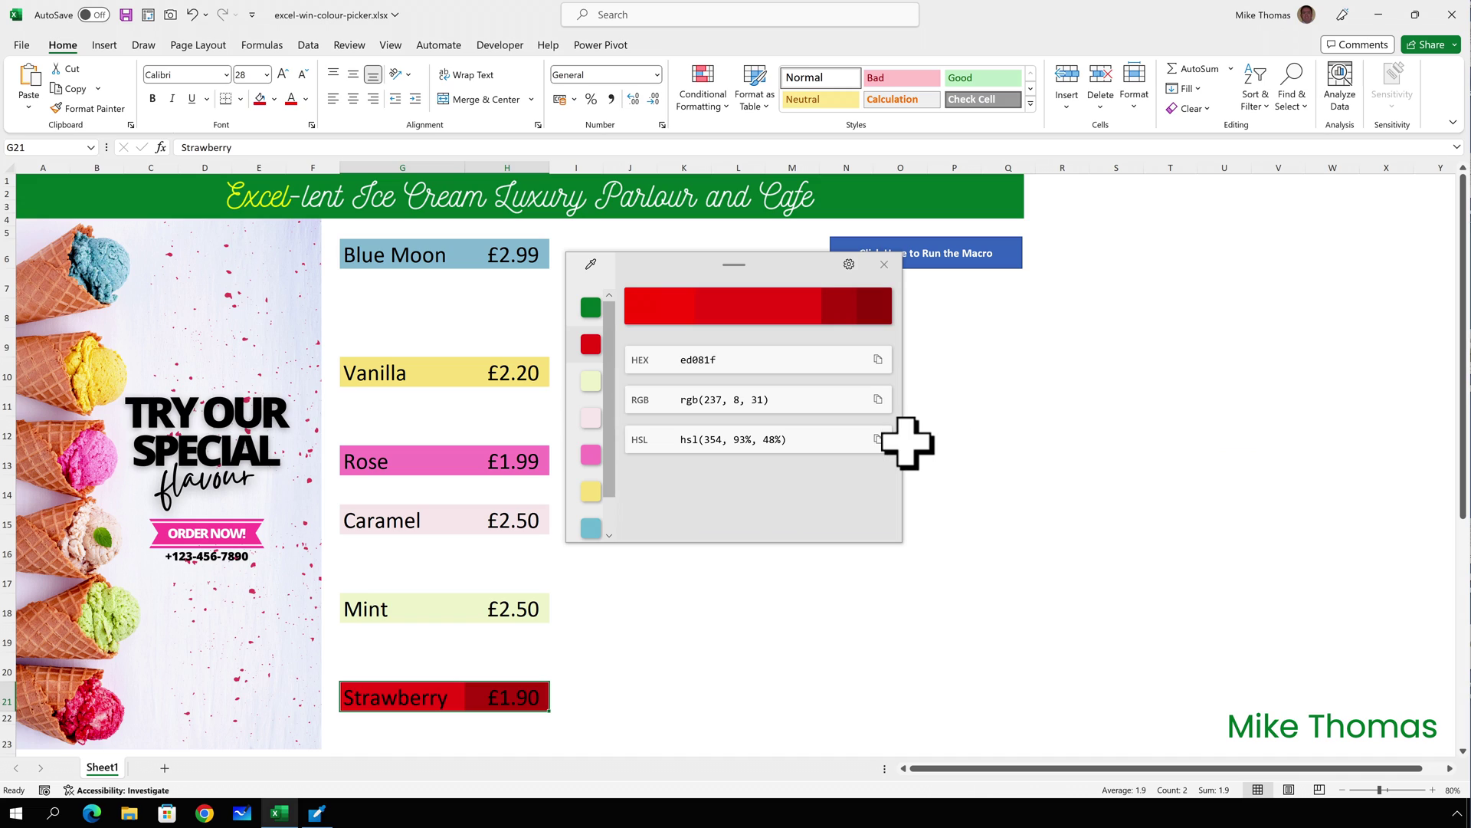
Step: Select the Click Here to Run the Macro button and open its More Fill Colors dialog
left_click_drag(781, 266, 800, 367)
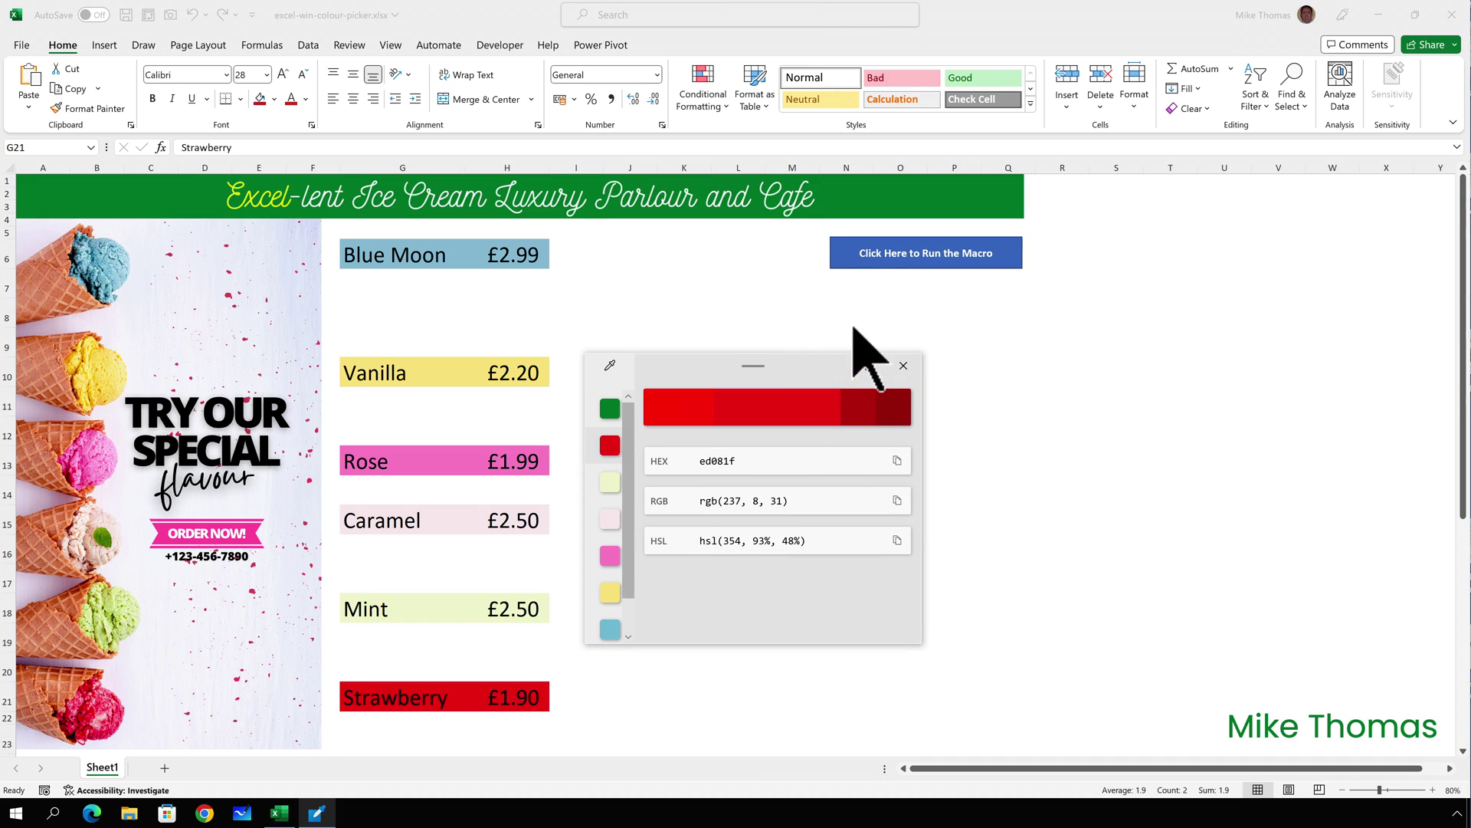
left_click(884, 265, "ctrl")
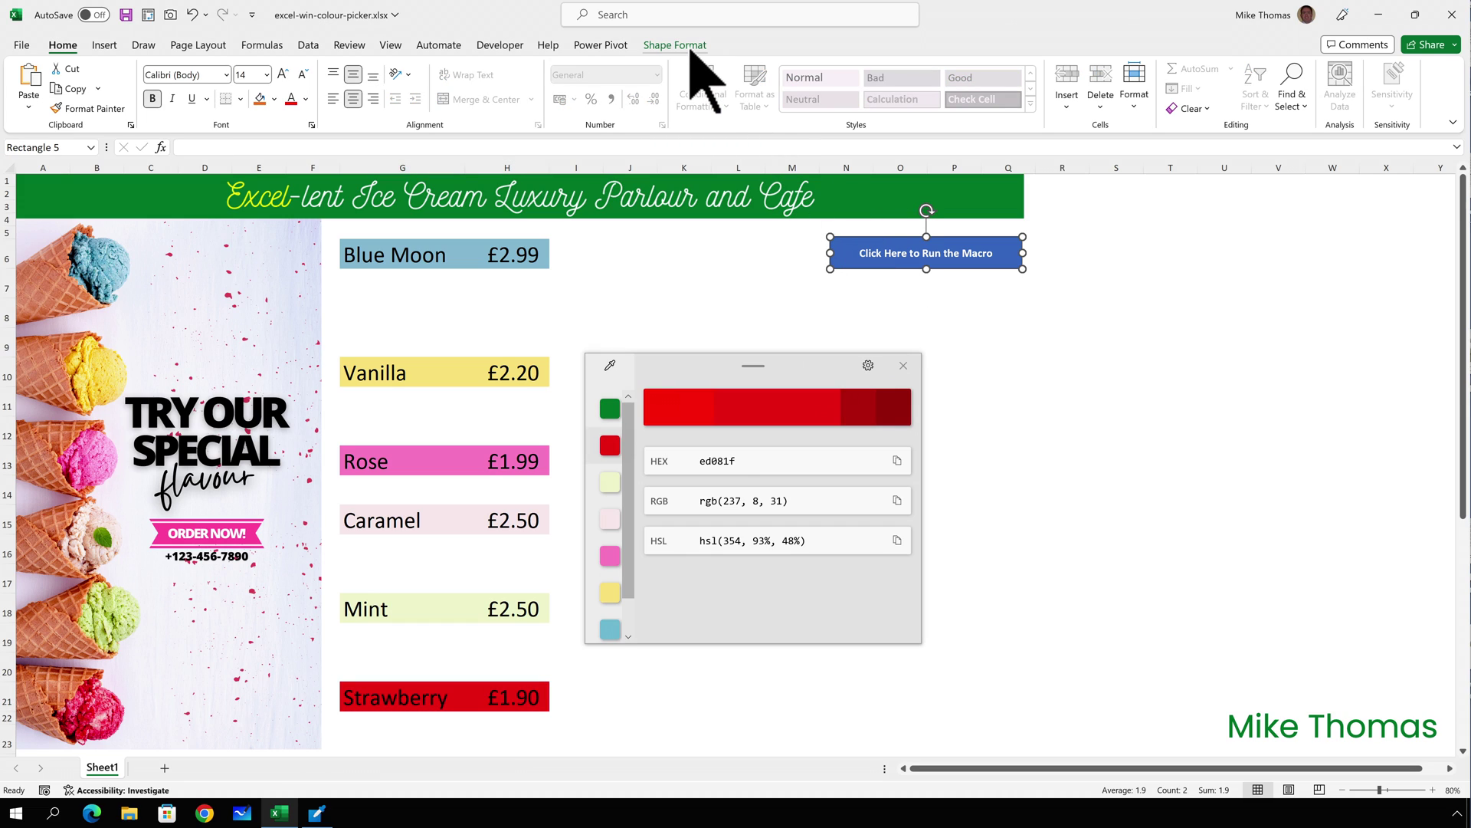
left_click(688, 49)
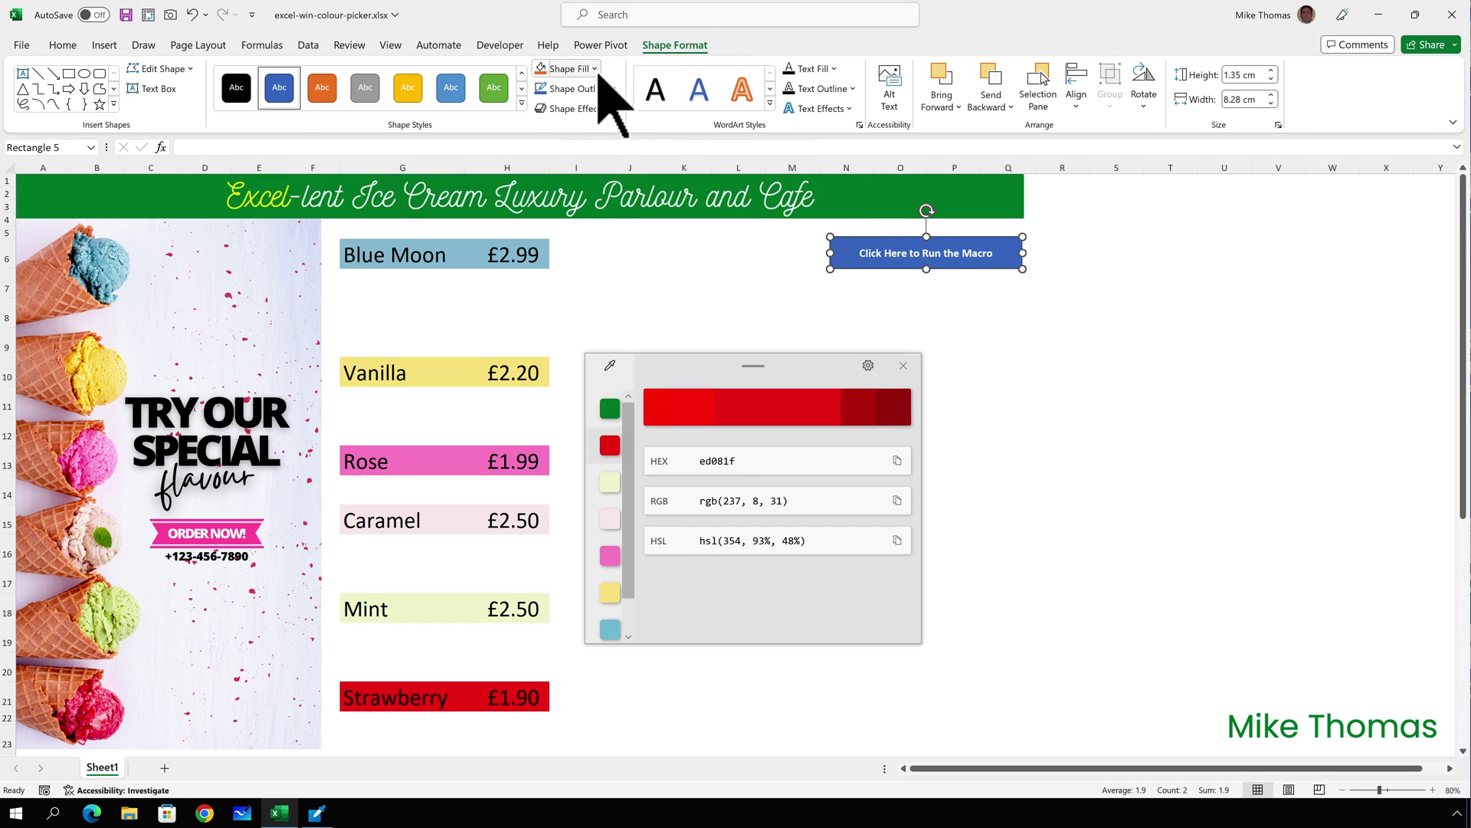
left_click(595, 69)
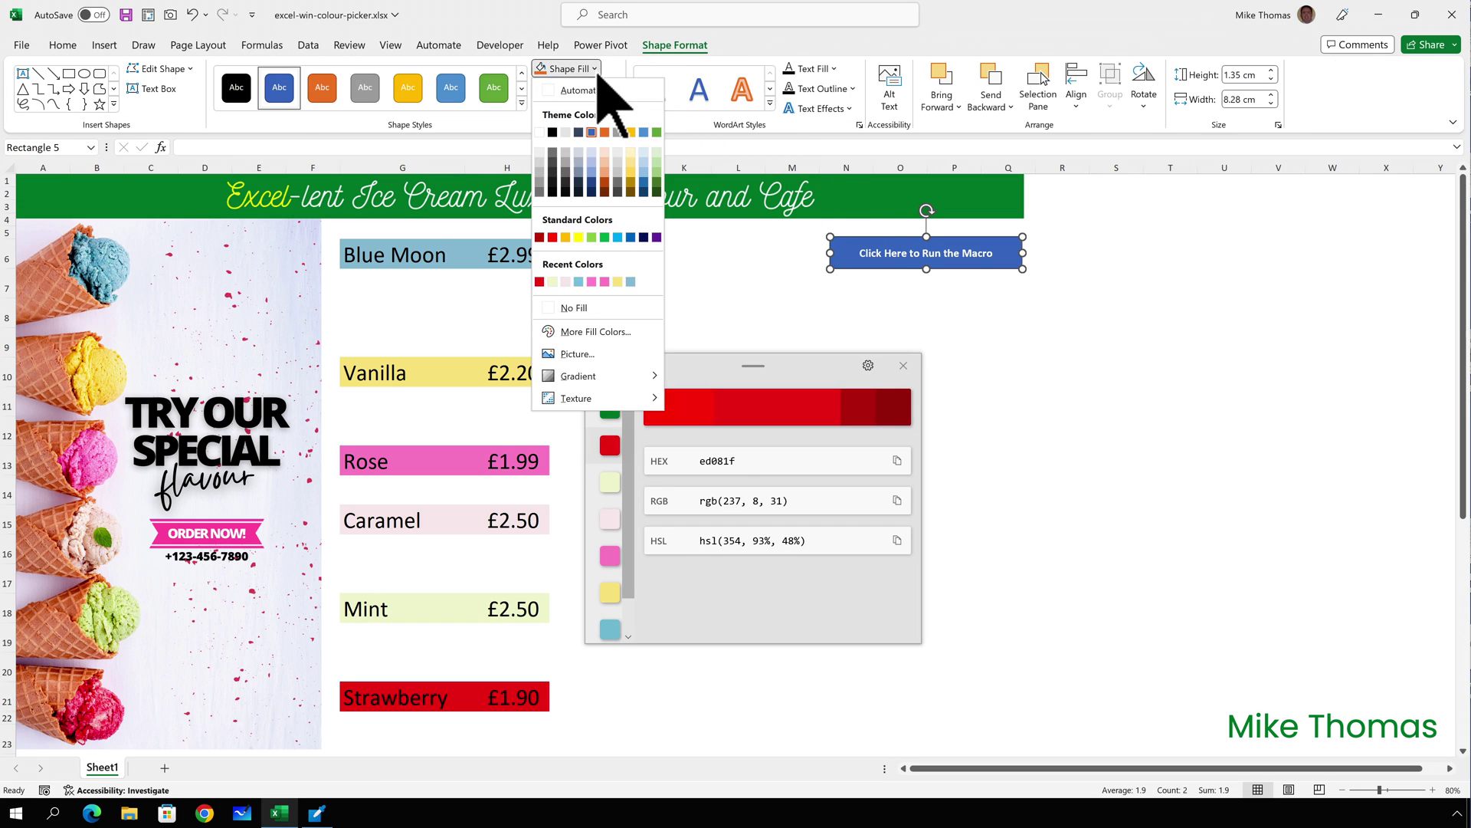
left_click(586, 331)
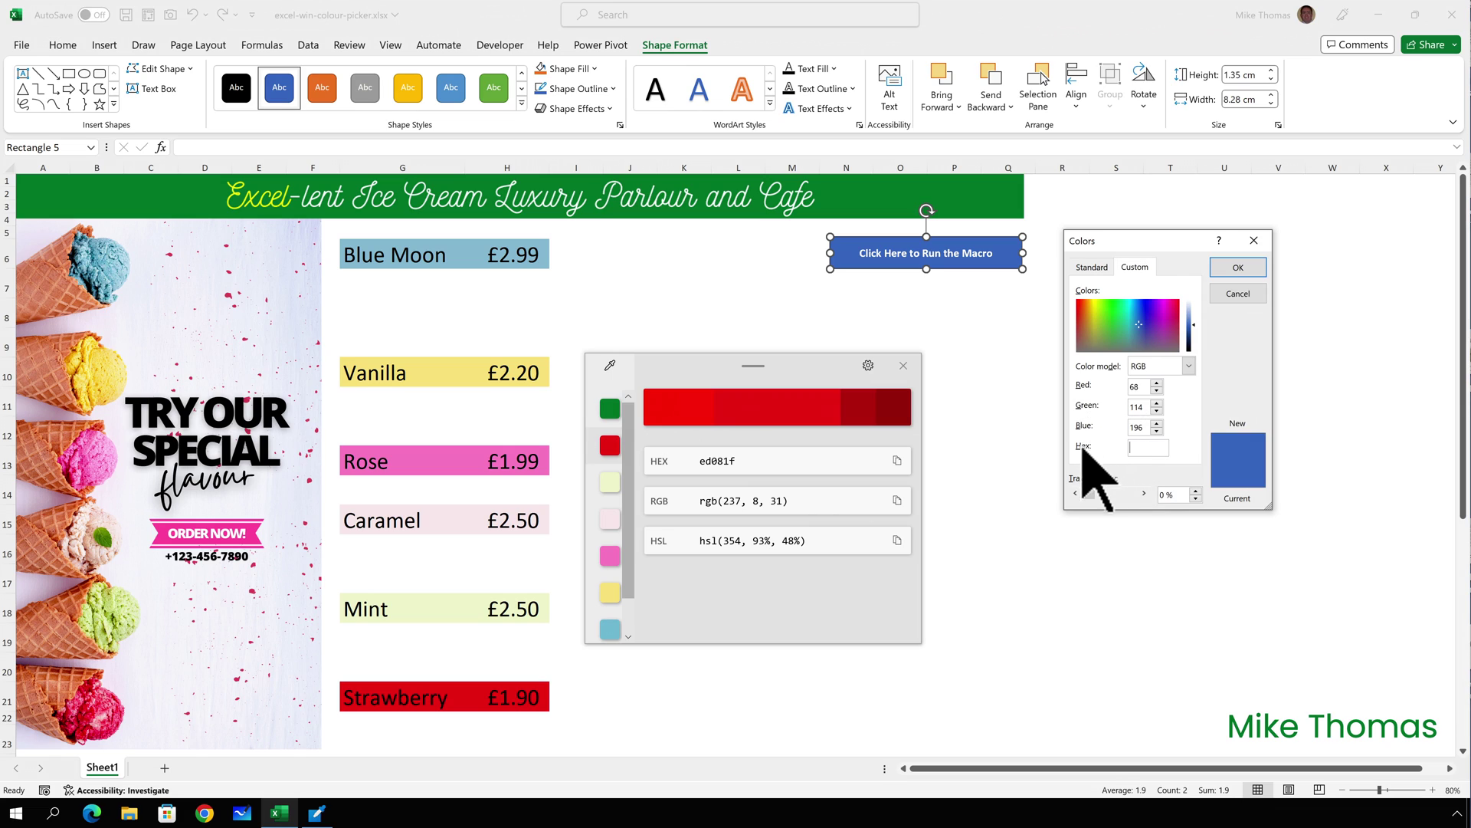
Step: Copy the banner green 008037 hex code from the Color Picker history
left_click(611, 411)
left_click(903, 463)
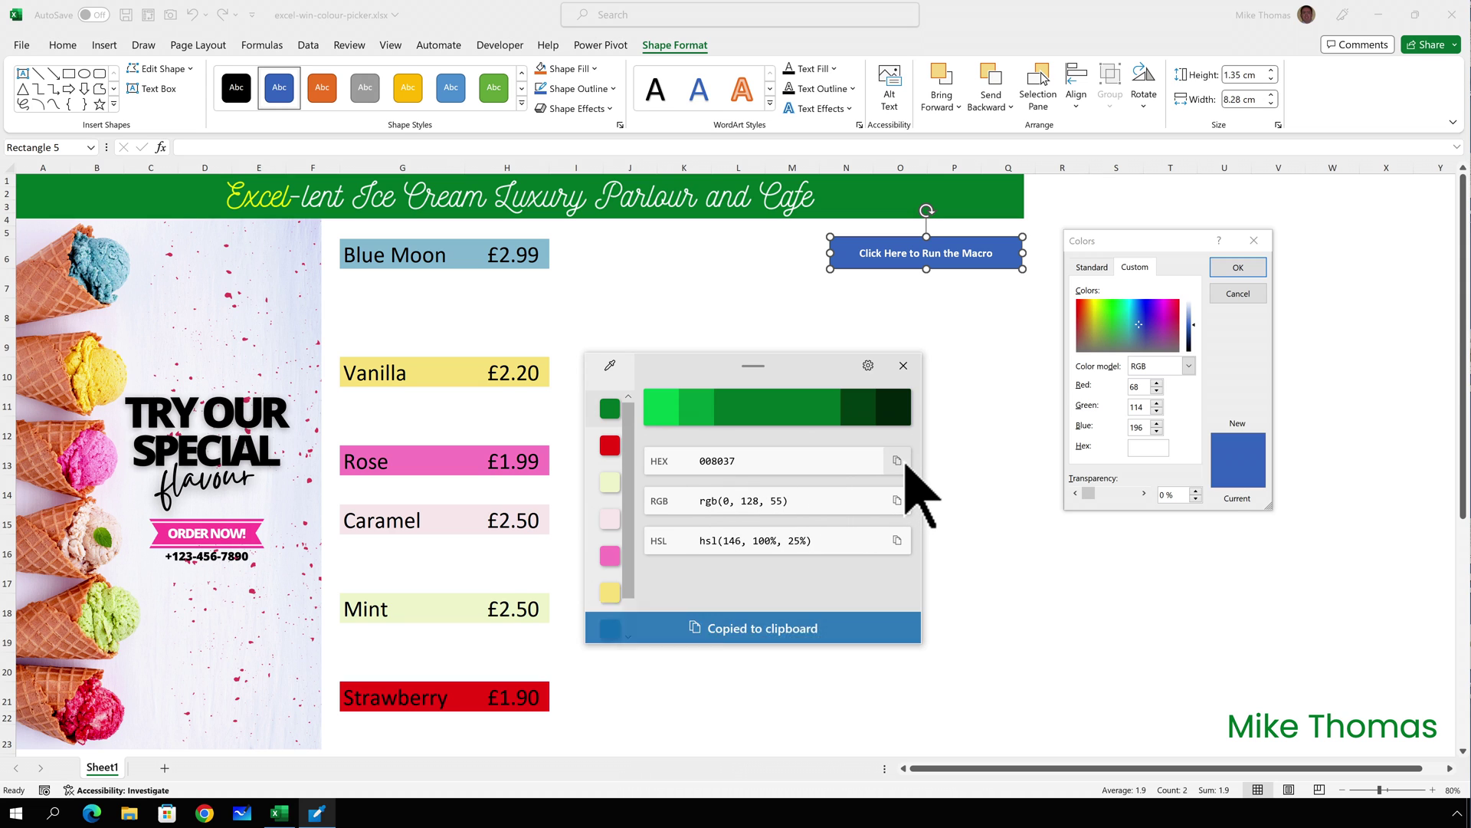
left_click(1153, 448)
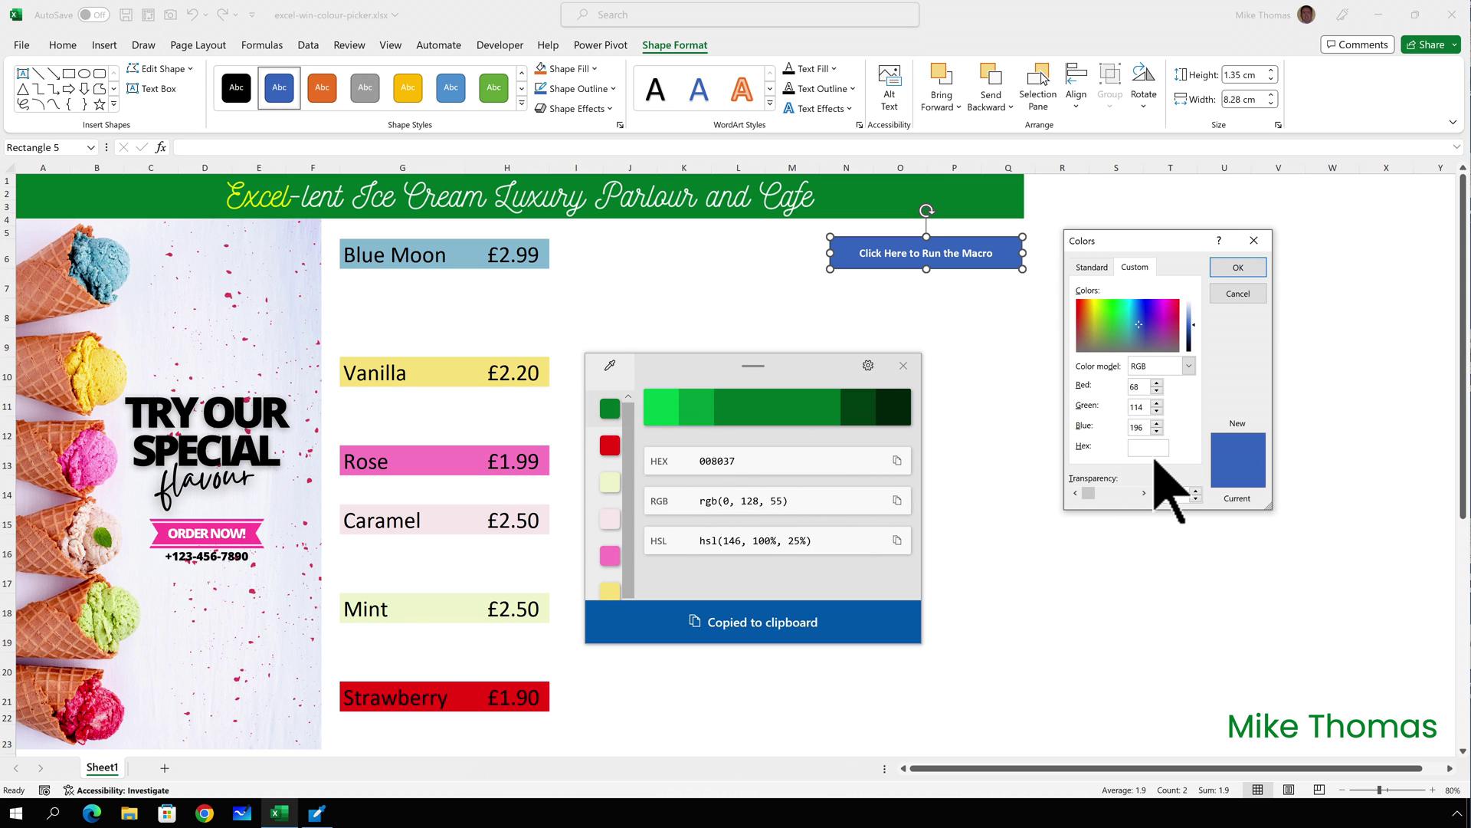